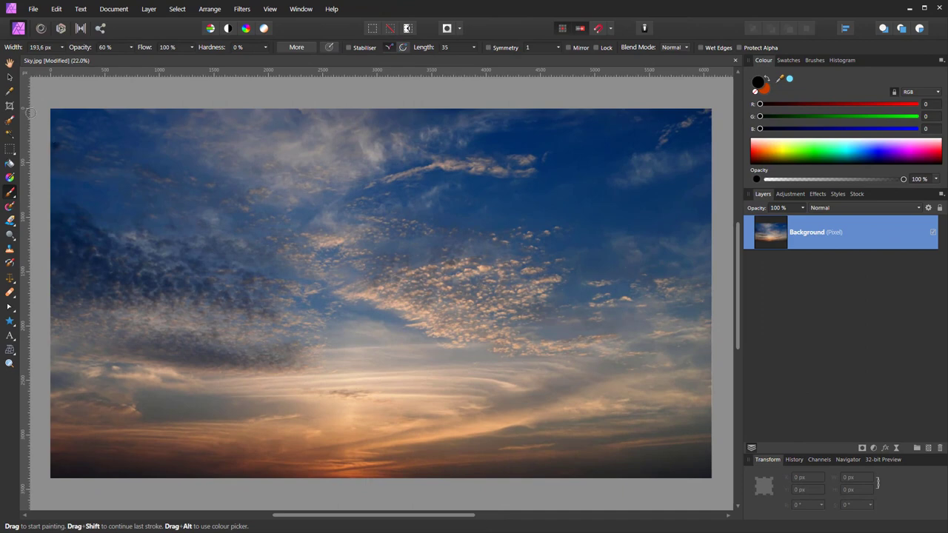
Duplicate the Background layer and set the top copy's blend mode to Multiply
click(10, 77)
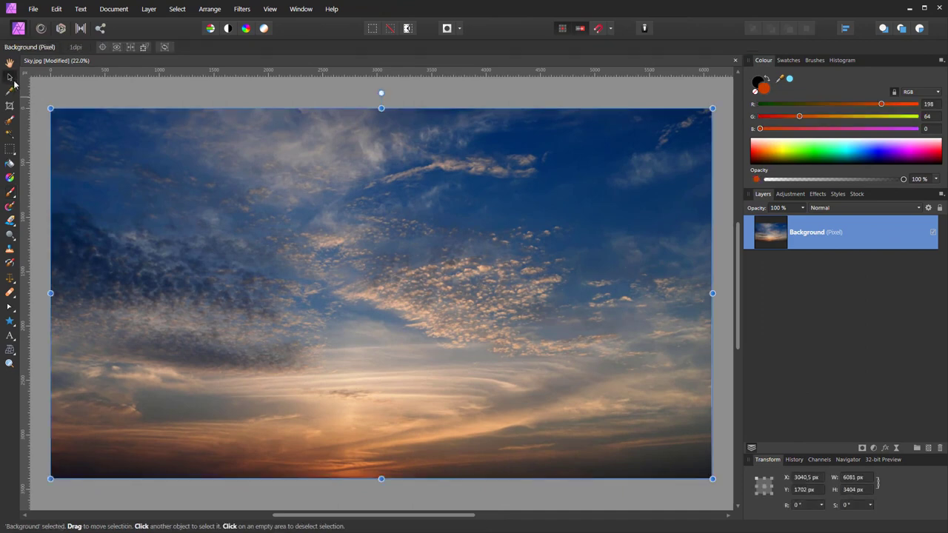
click(123, 94)
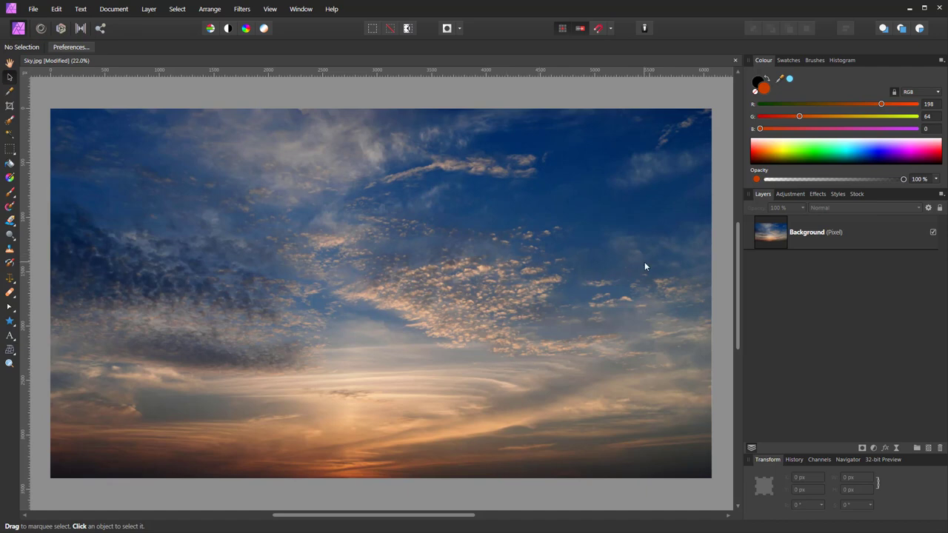
click(872, 235)
right_click(872, 238)
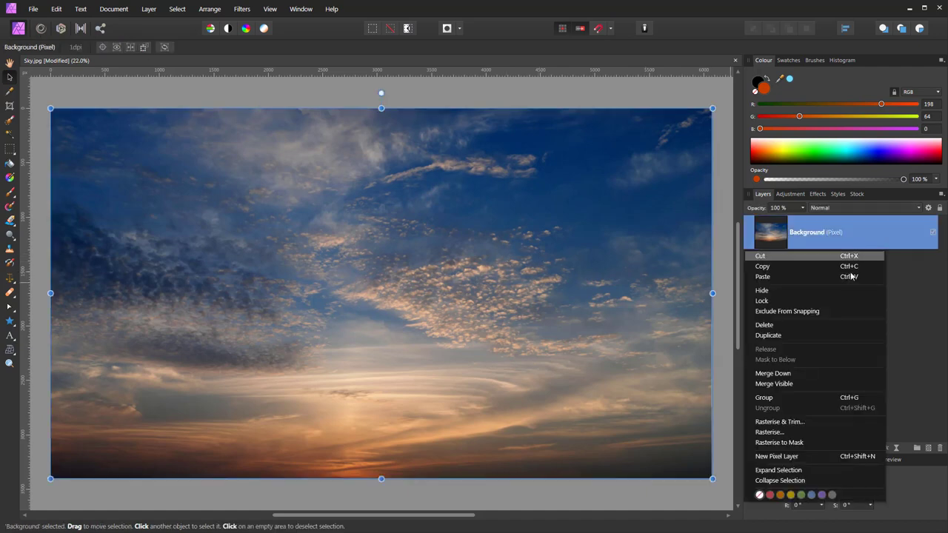
click(771, 336)
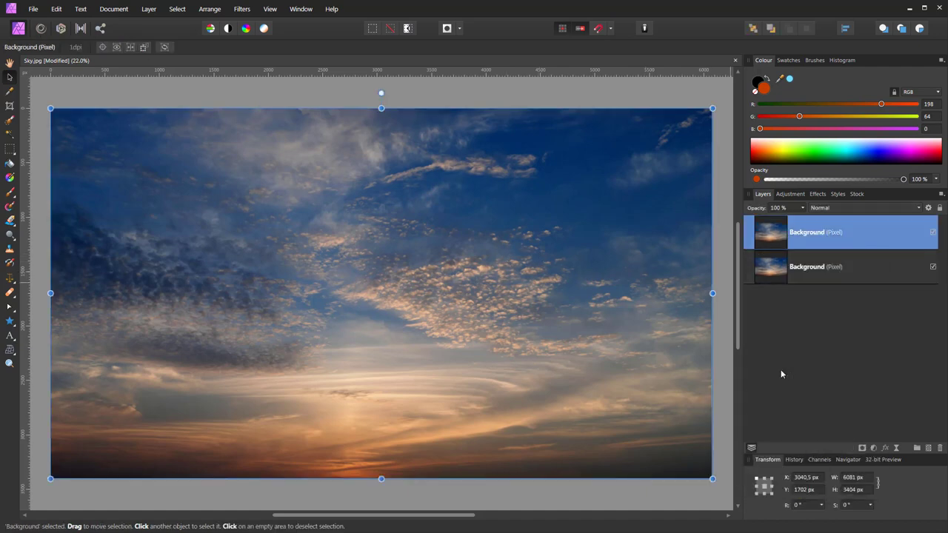
click(840, 209)
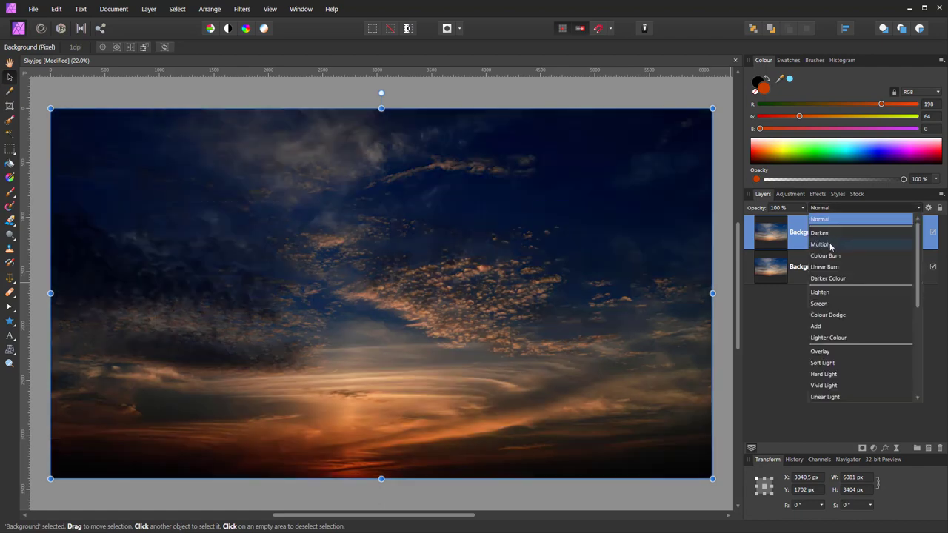
click(831, 245)
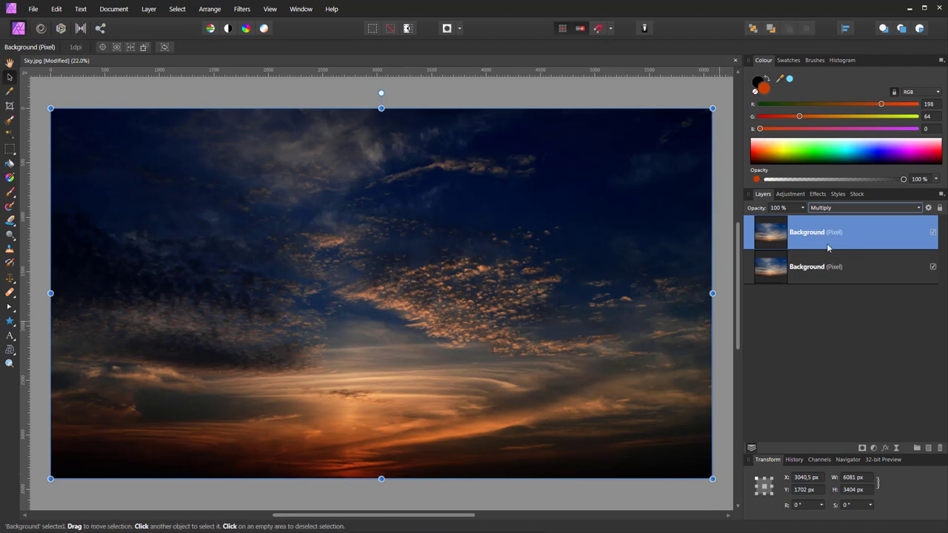
Mask the top copy with a vertical white-to-black gradient, white stop moved toward the horizon
click(861, 448)
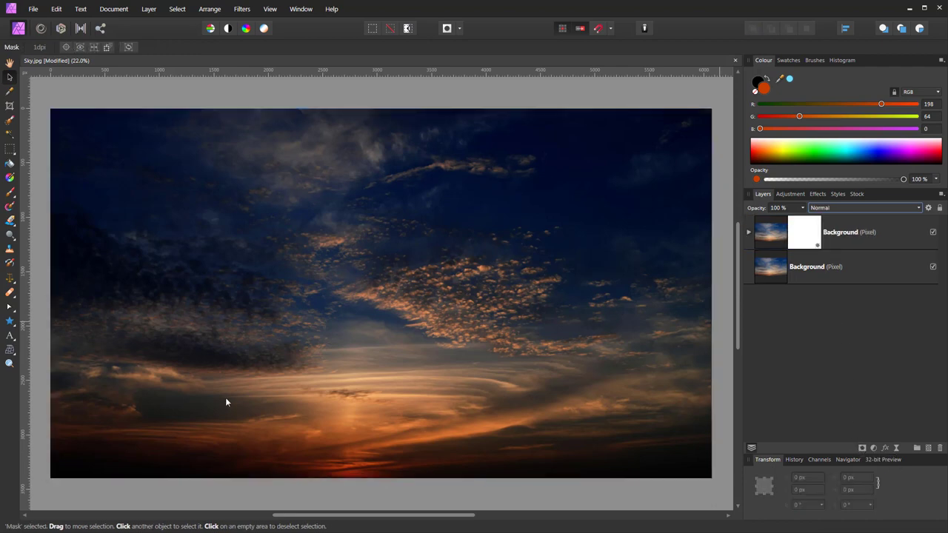
click(11, 178)
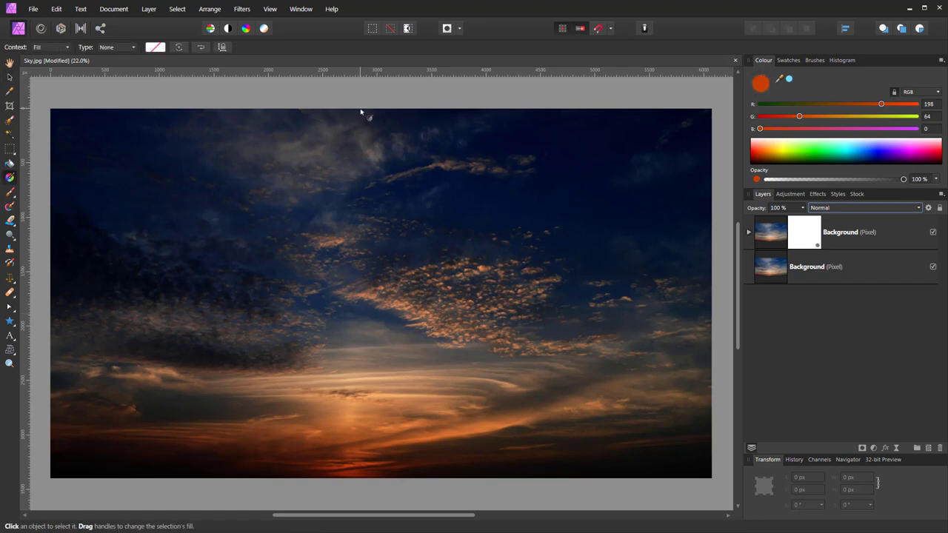
drag(361, 110, 360, 317)
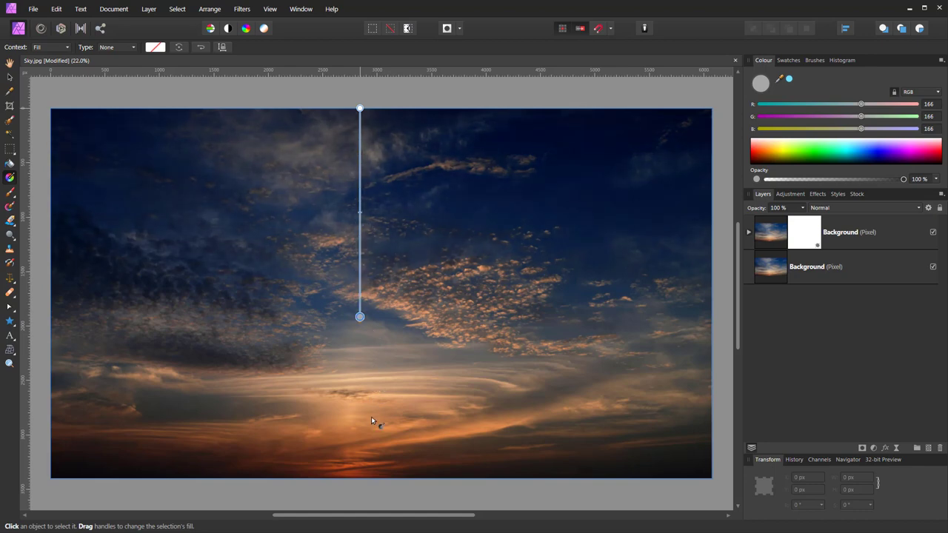
drag(372, 420, 368, 481)
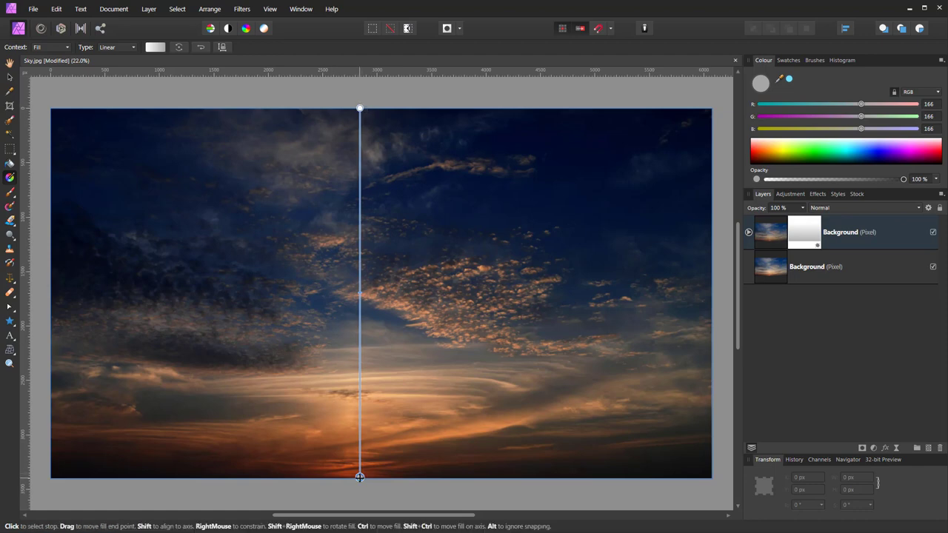
click(764, 157)
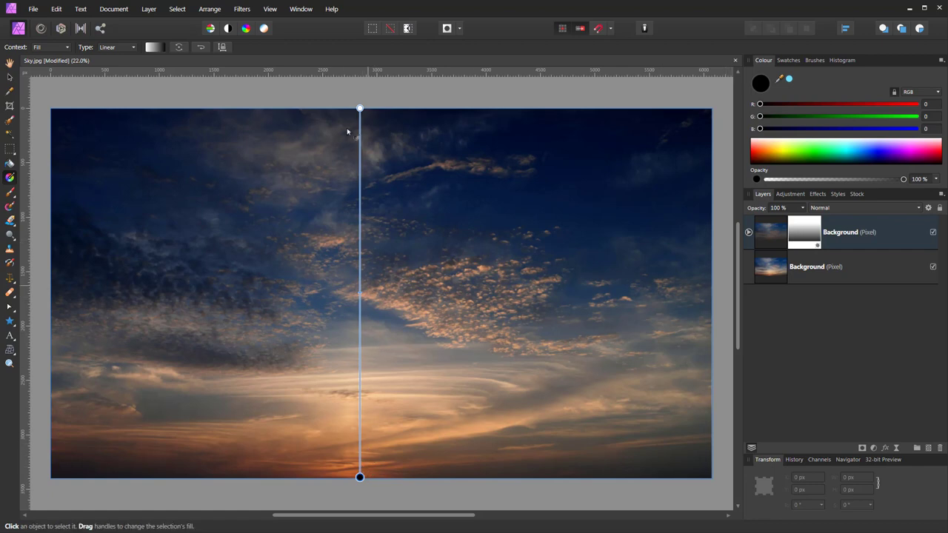
drag(360, 108, 359, 339)
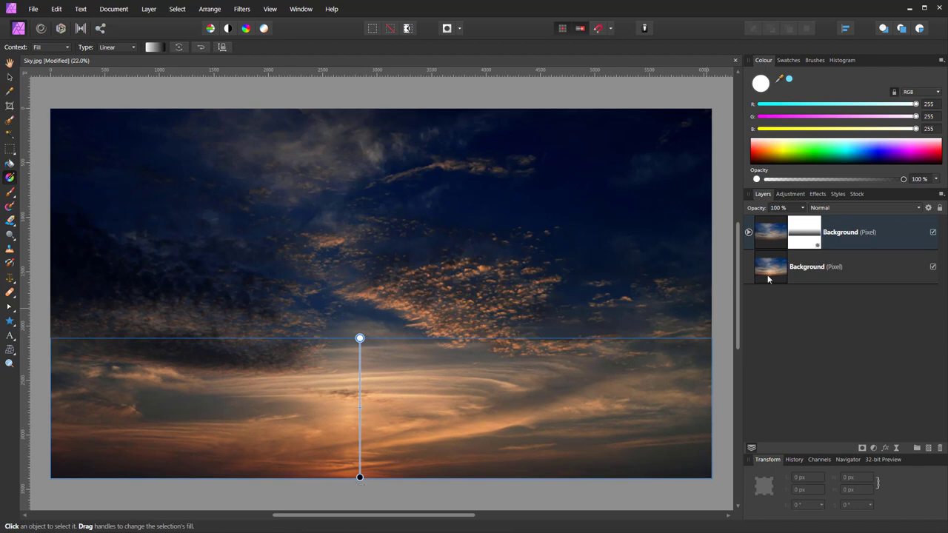
Compare the darkened layer on and off, then lower the white gradient stop slightly
click(934, 233)
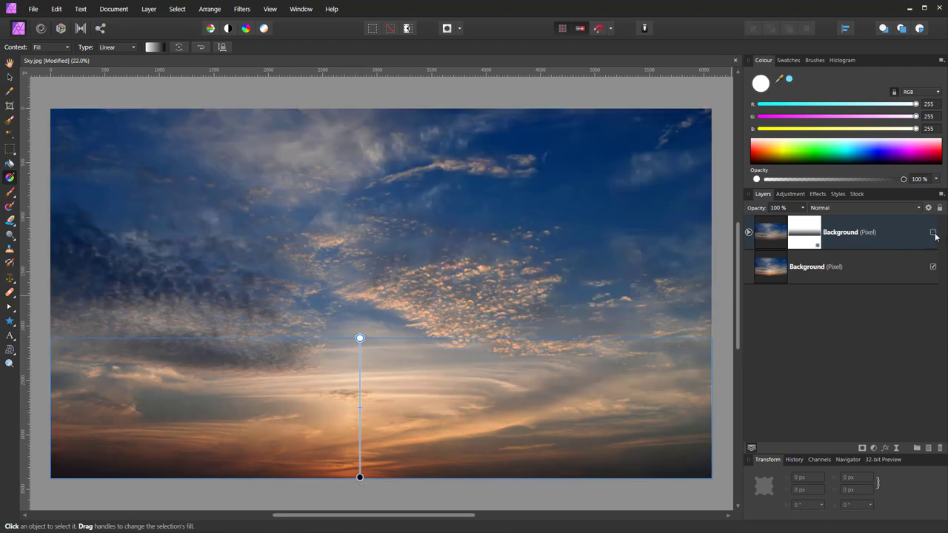
click(934, 234)
click(934, 233)
click(934, 233)
click(934, 233)
click(934, 233)
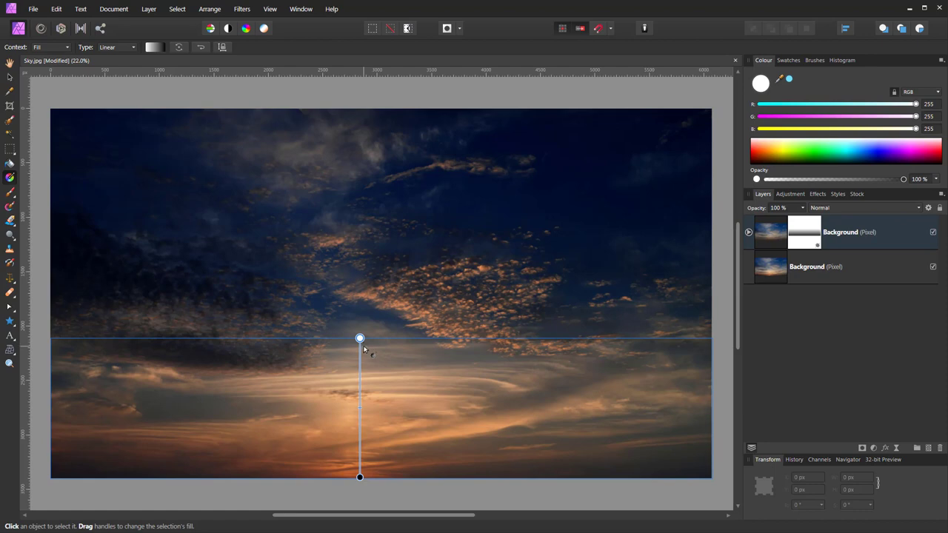
drag(360, 338, 360, 380)
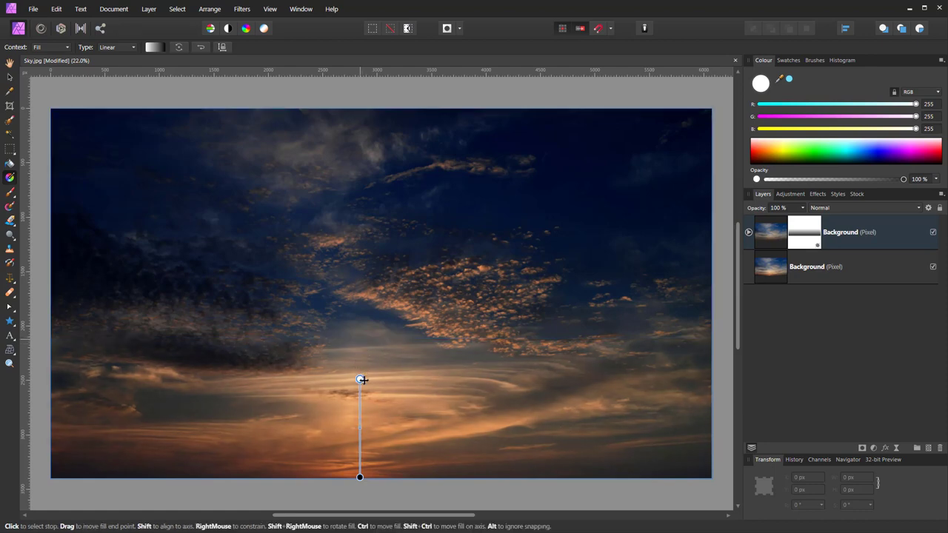
scroll(342, 445, down, 1)
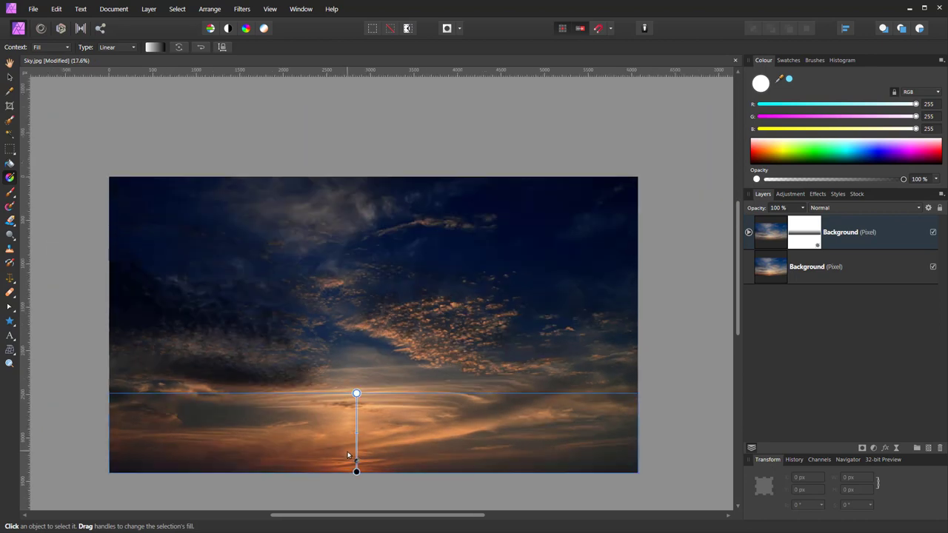
Pull the gradient's black stop below the image edge and compare the top layer on and off
drag(342, 443, 339, 362)
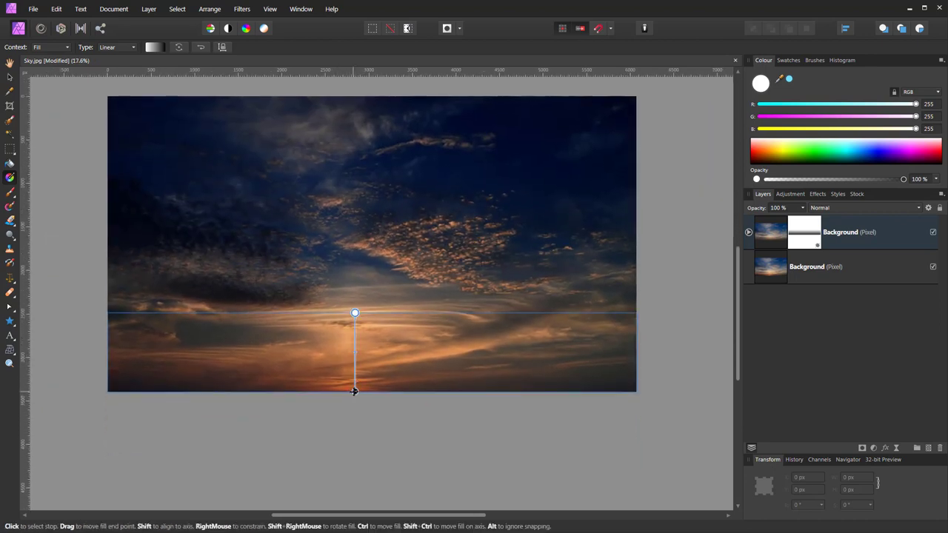
mouse_move(356, 393)
mouse_down()
mouse_move(352, 418)
mouse_move(355, 406)
mouse_up()
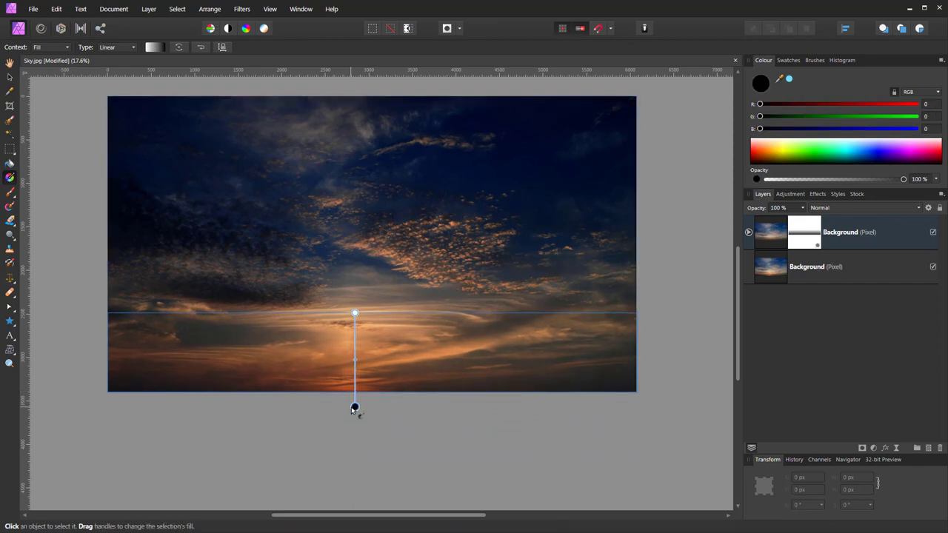
click(9, 77)
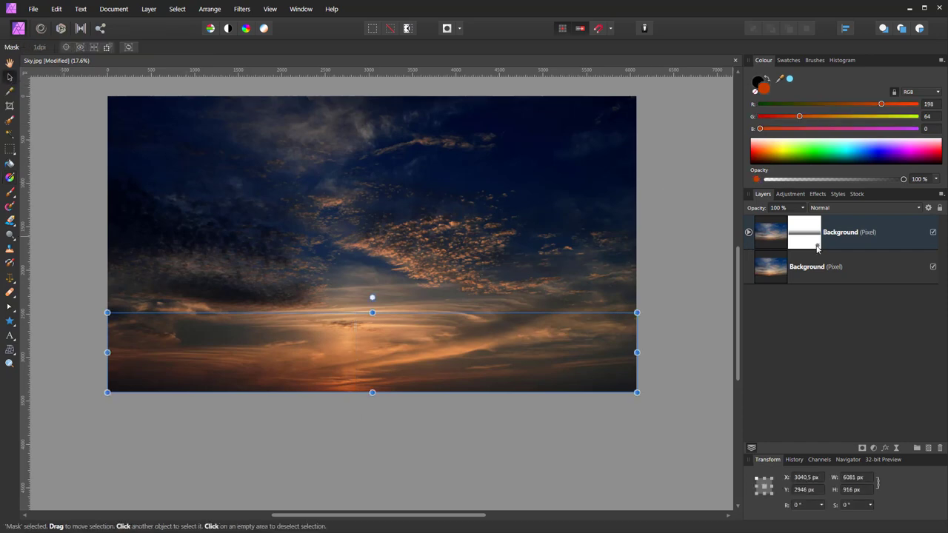
click(933, 232)
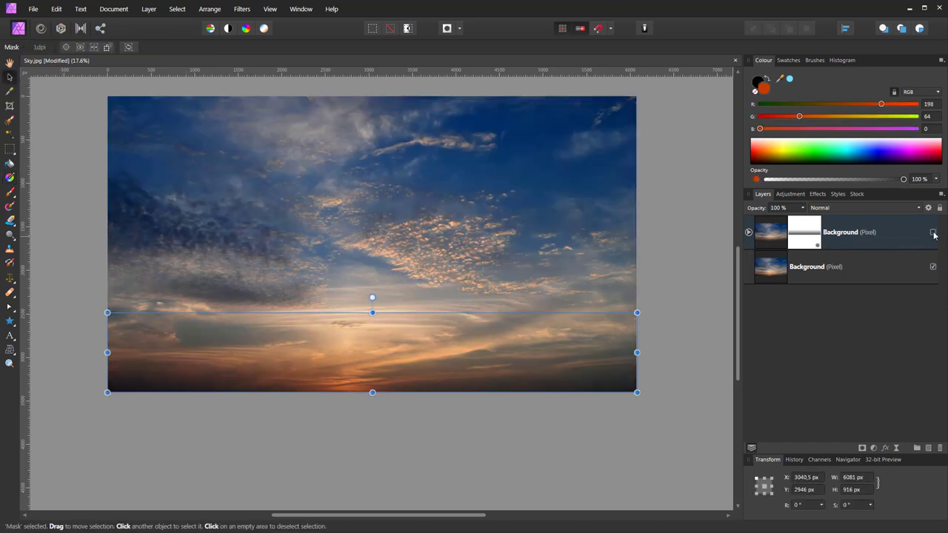
click(934, 232)
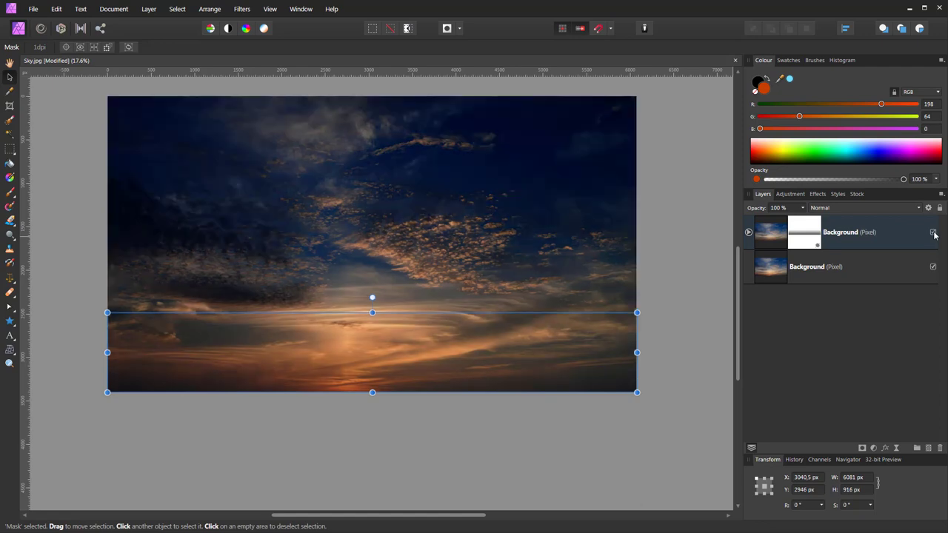
click(933, 232)
click(933, 233)
Add an empty pixel layer at the top of the stack and pan across the sky
click(928, 449)
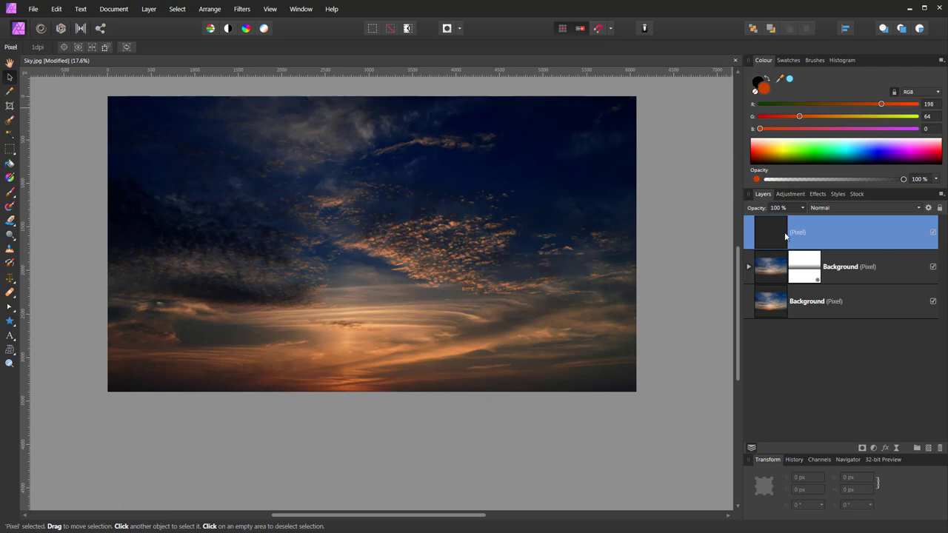
key(h)
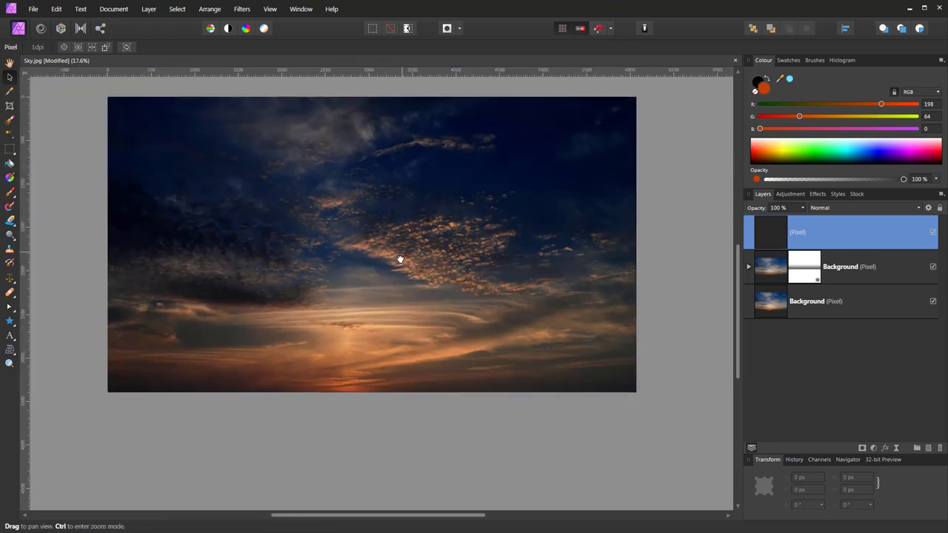
drag(400, 259, 389, 297)
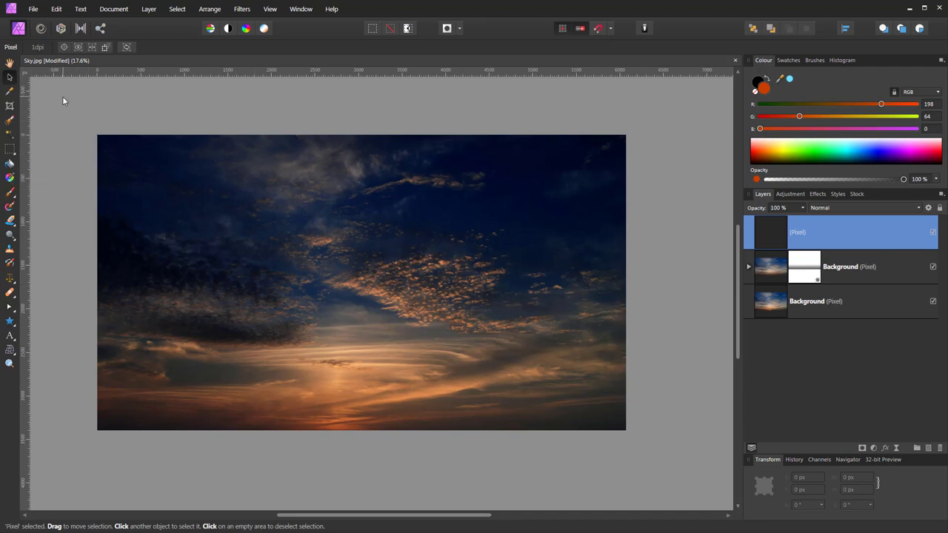
Fill the new top layer with the black Secondary Colour using Edit > Fill
click(58, 10)
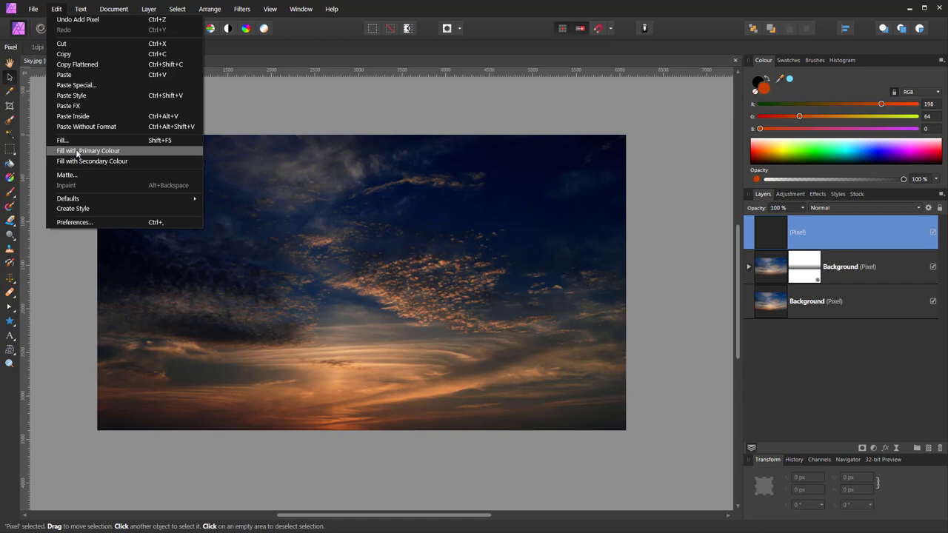
click(104, 153)
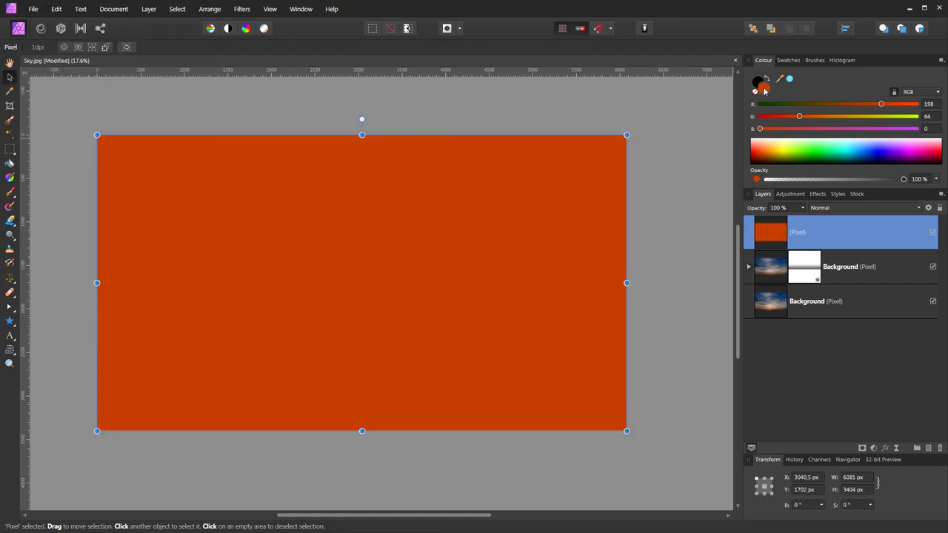
click(57, 12)
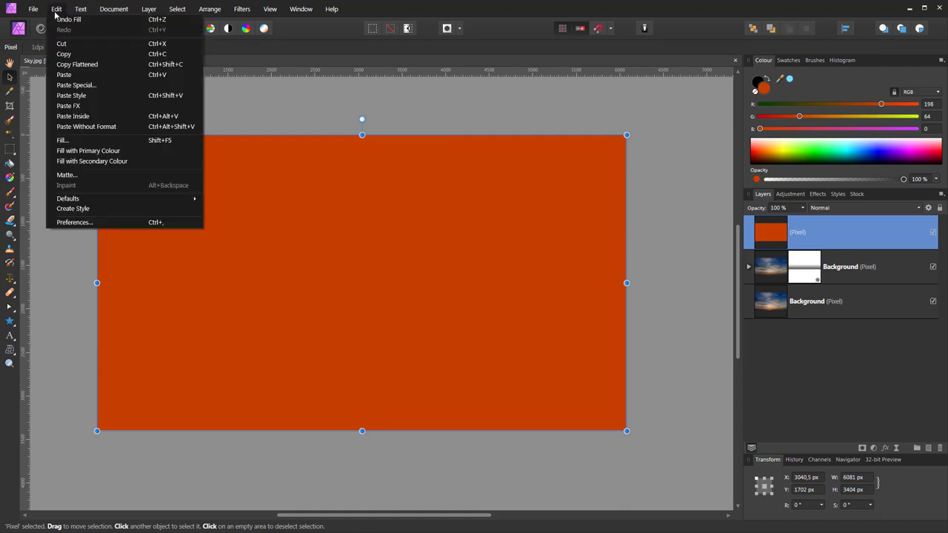
click(74, 162)
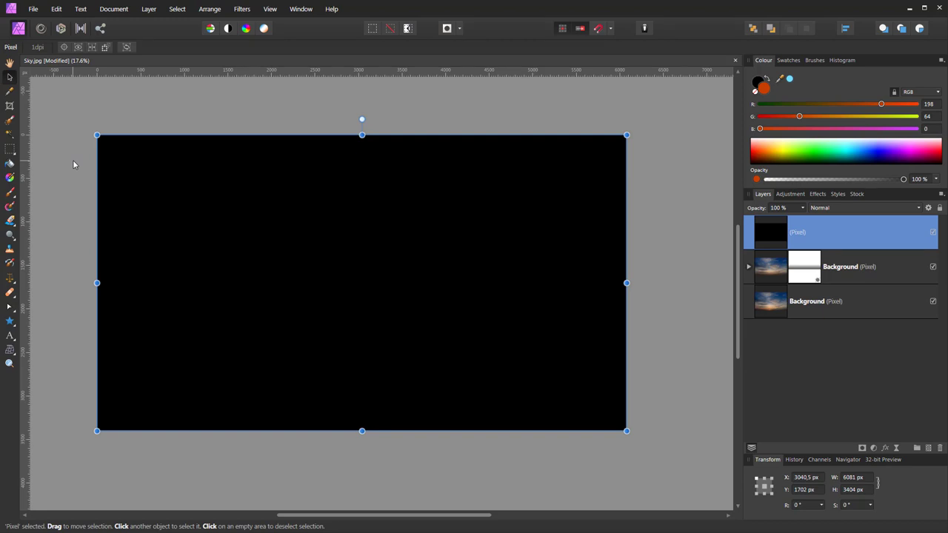
click(51, 11)
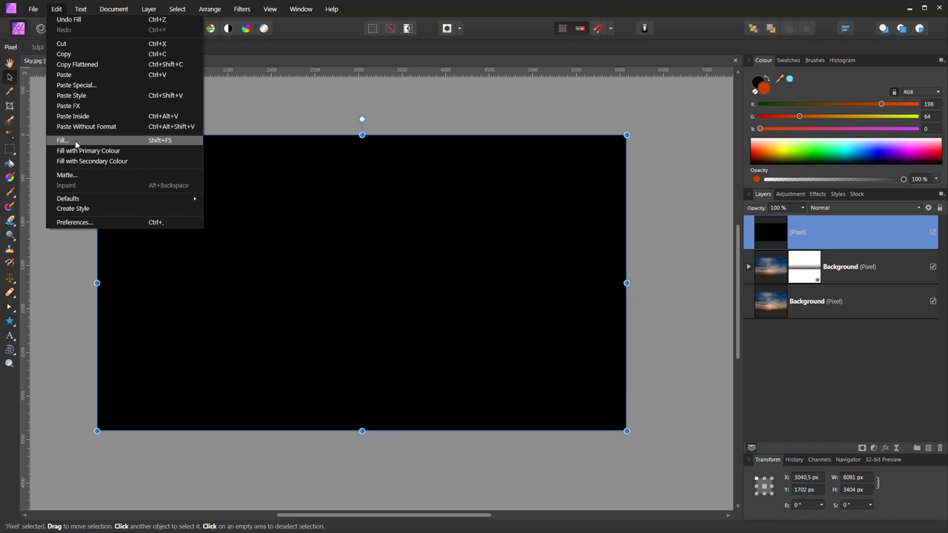
click(74, 140)
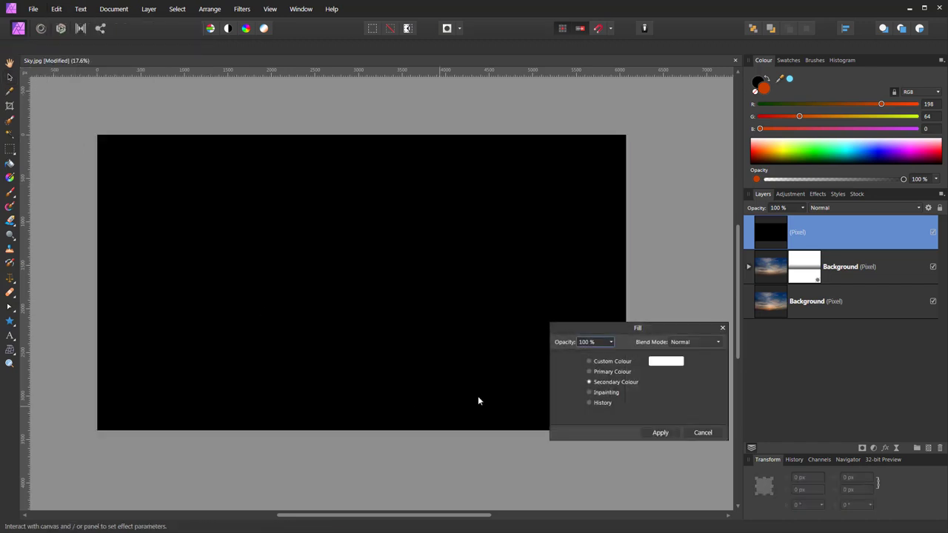
click(590, 361)
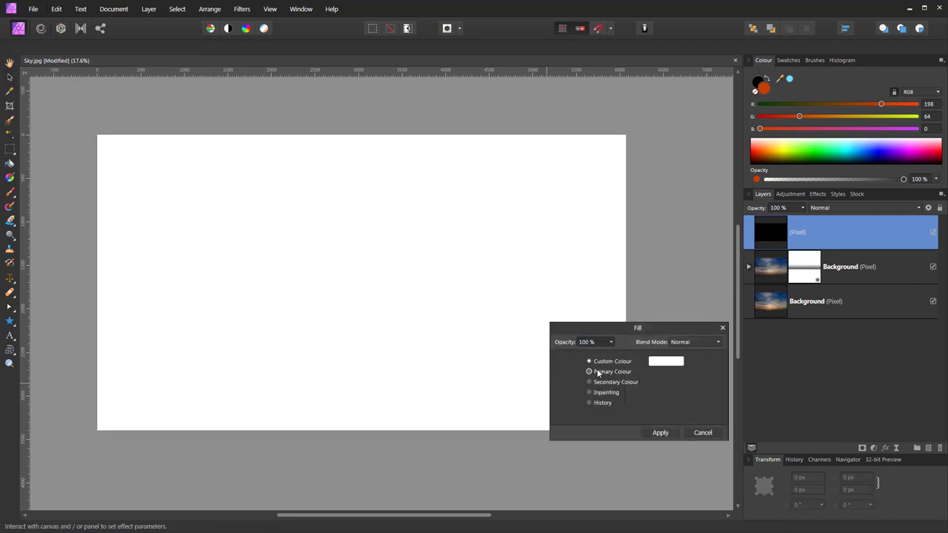
click(671, 363)
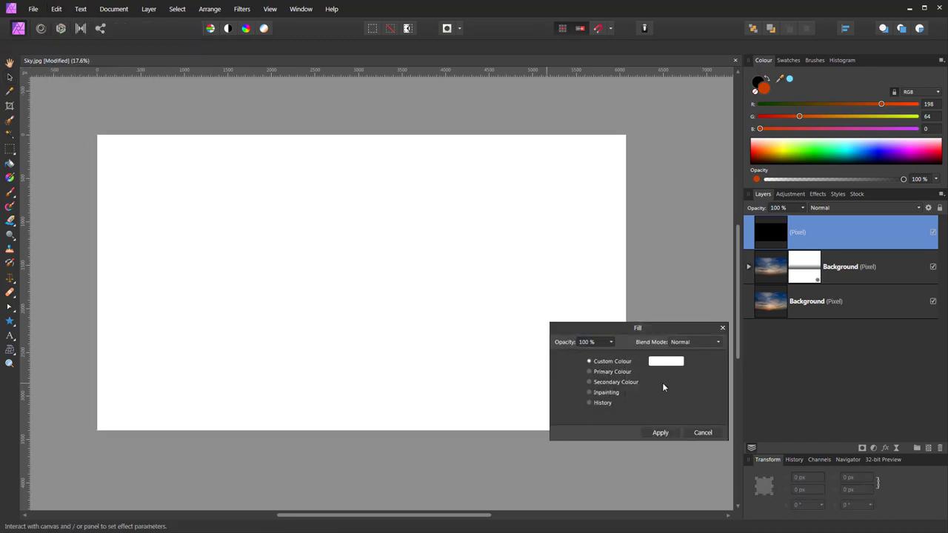
click(576, 394)
click(590, 382)
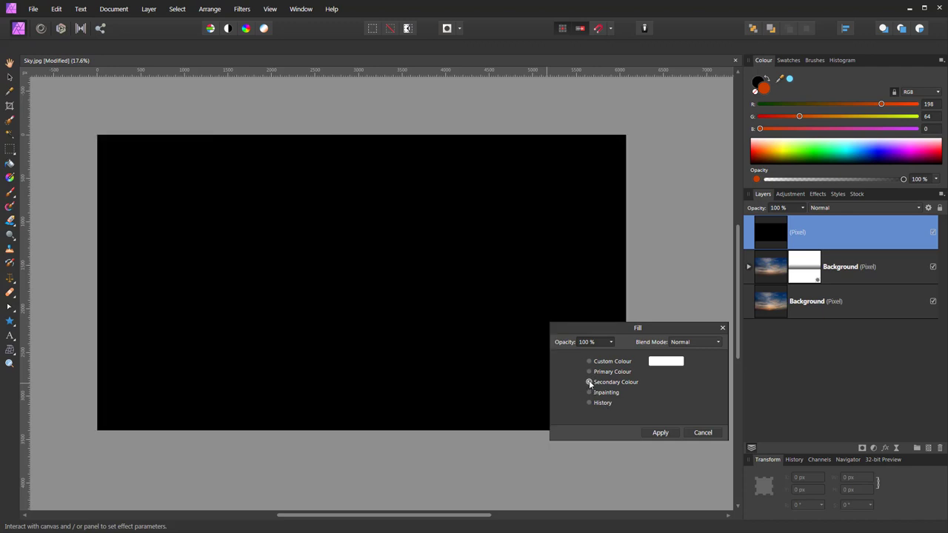
click(661, 432)
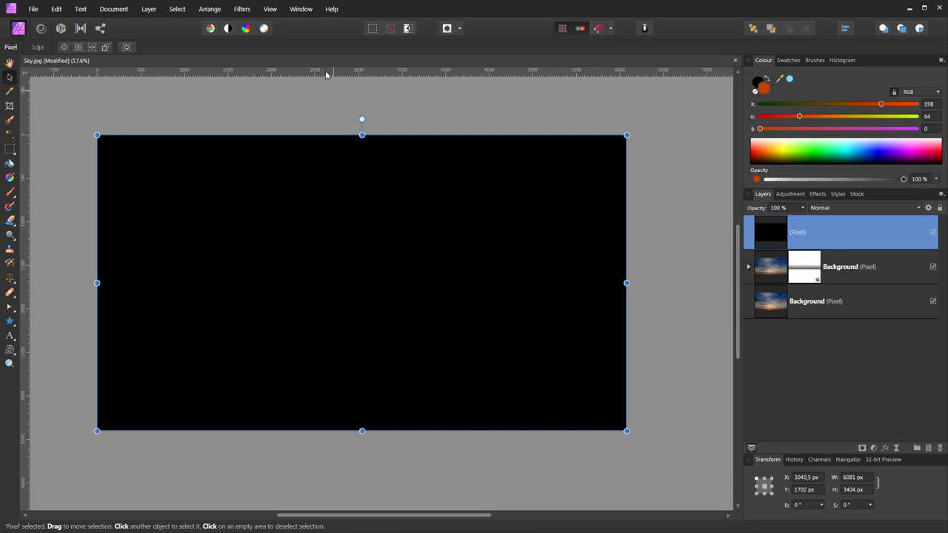
Attach a live Add Noise filter to the black layer, intensity left at 0%
click(243, 9)
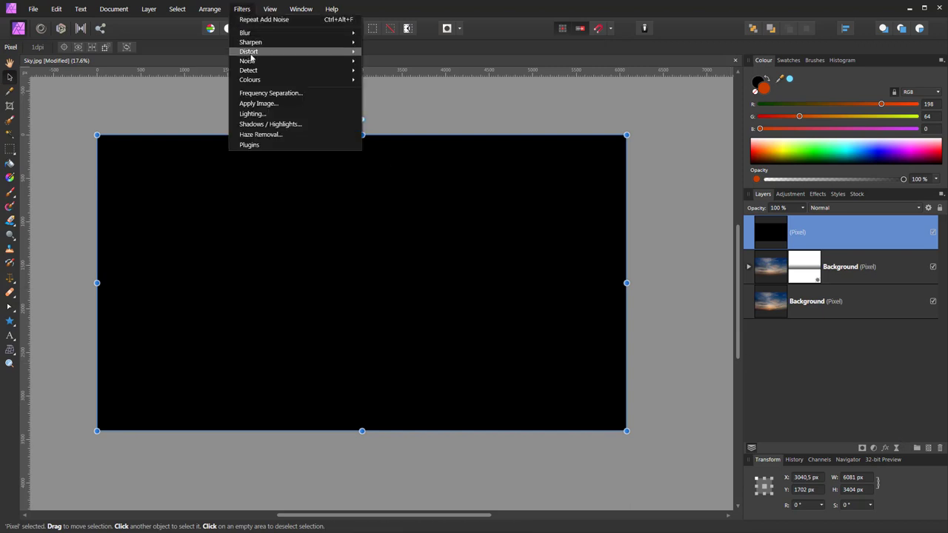
mouse_move(247, 61)
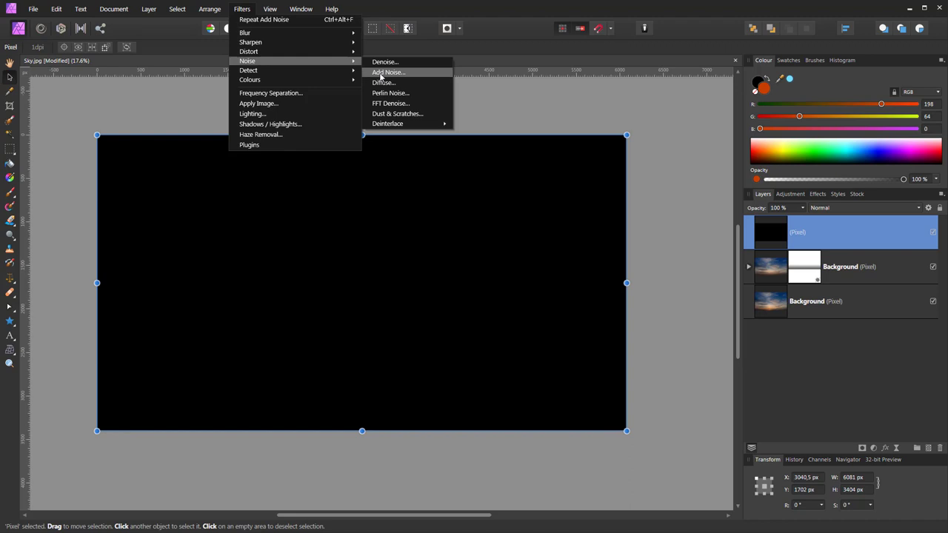
click(481, 47)
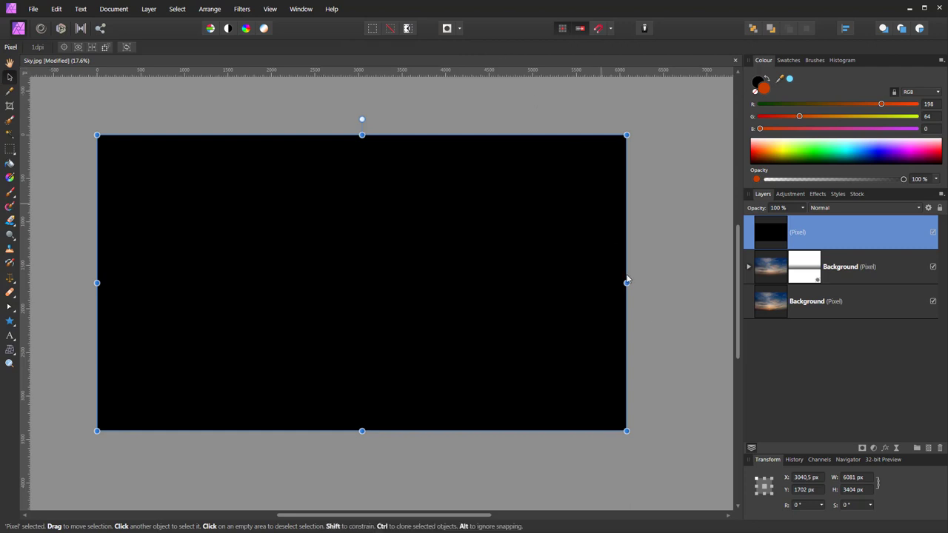
click(896, 449)
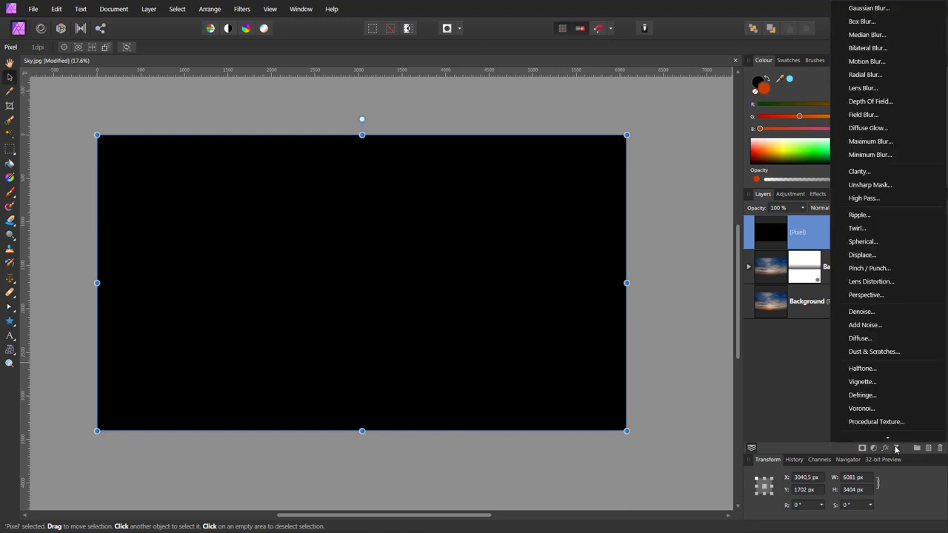
click(902, 482)
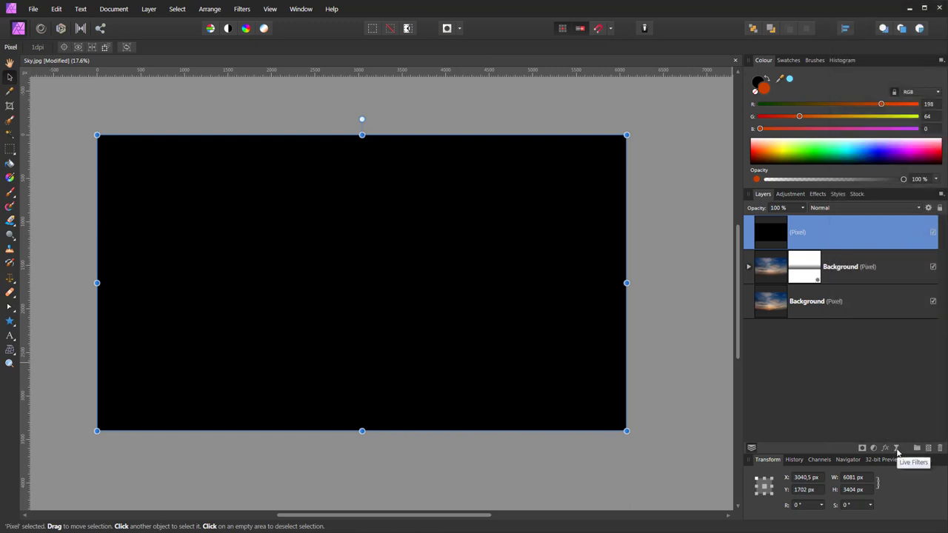
click(896, 450)
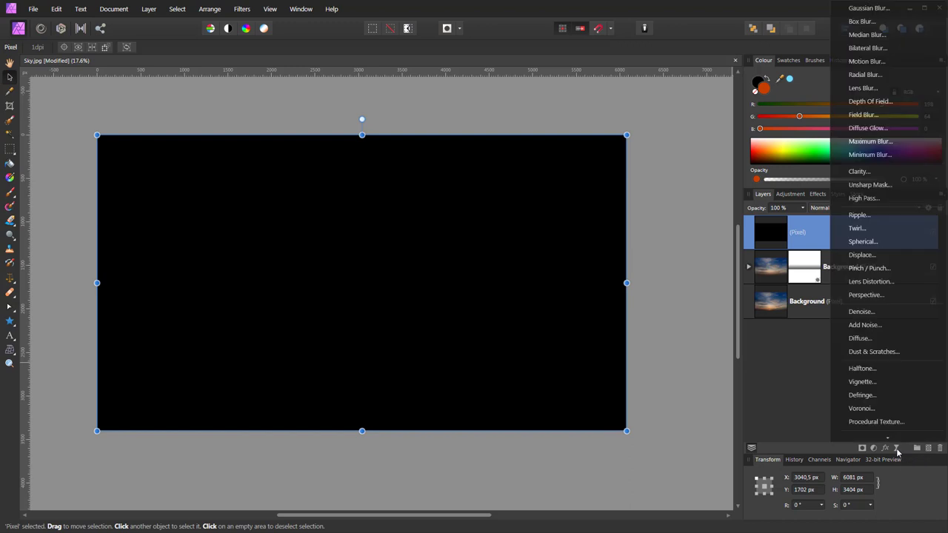
click(865, 322)
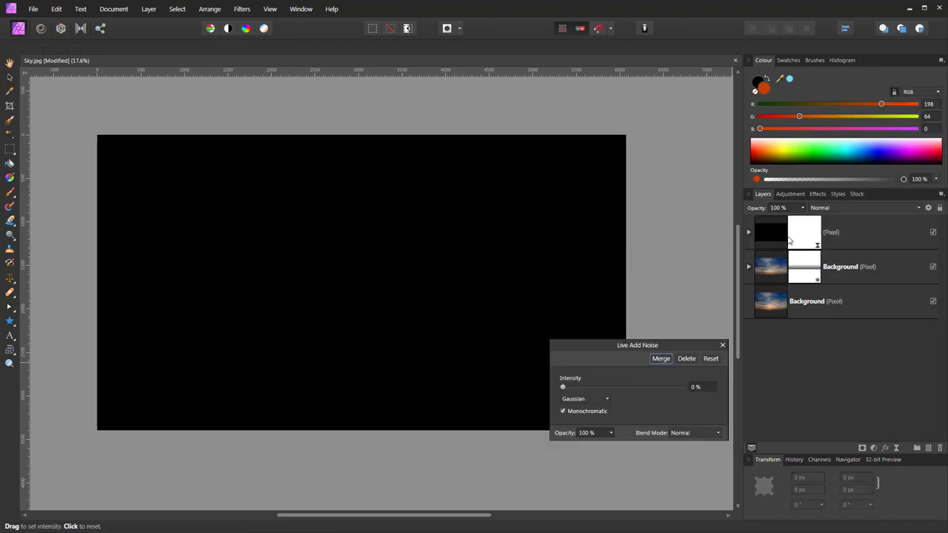
Try Add Noise intensities around 53–58%, then delete the Add Noise filter
click(748, 232)
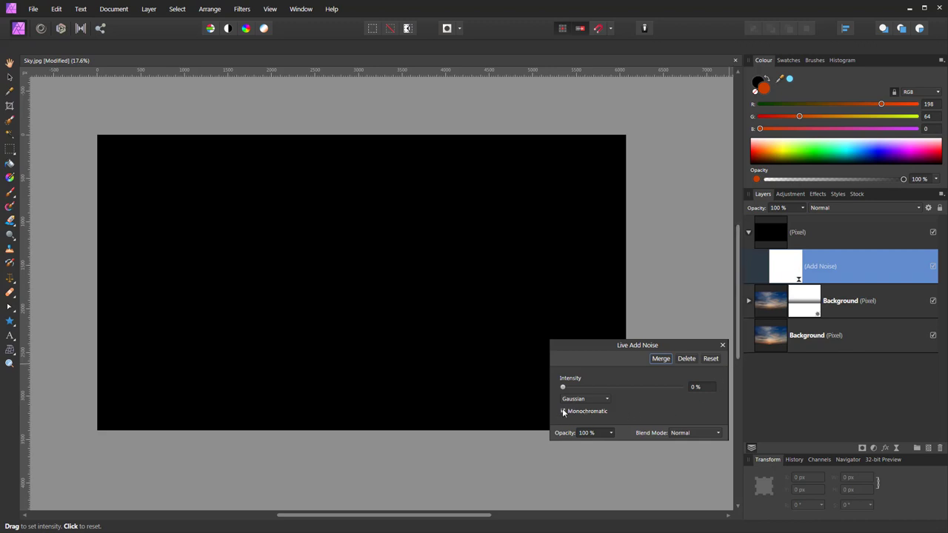
drag(563, 387, 630, 393)
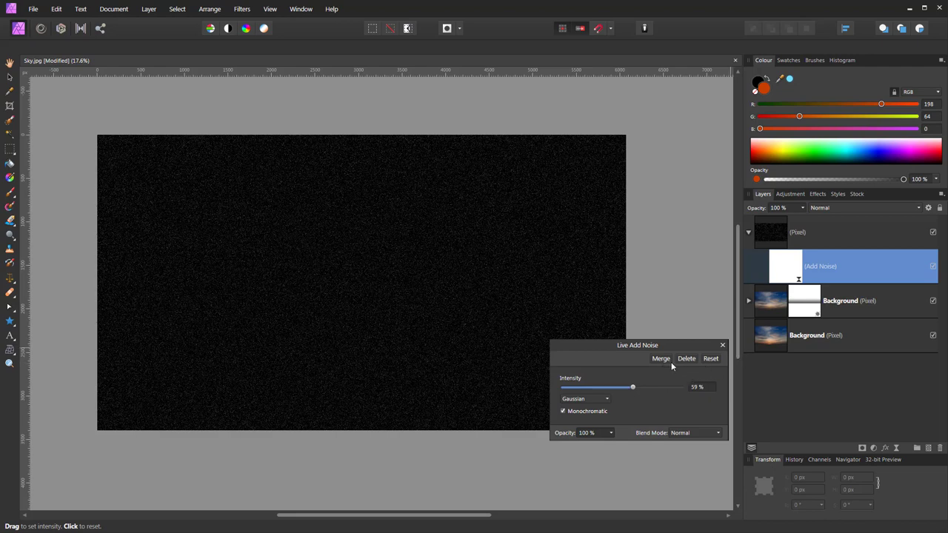
click(722, 345)
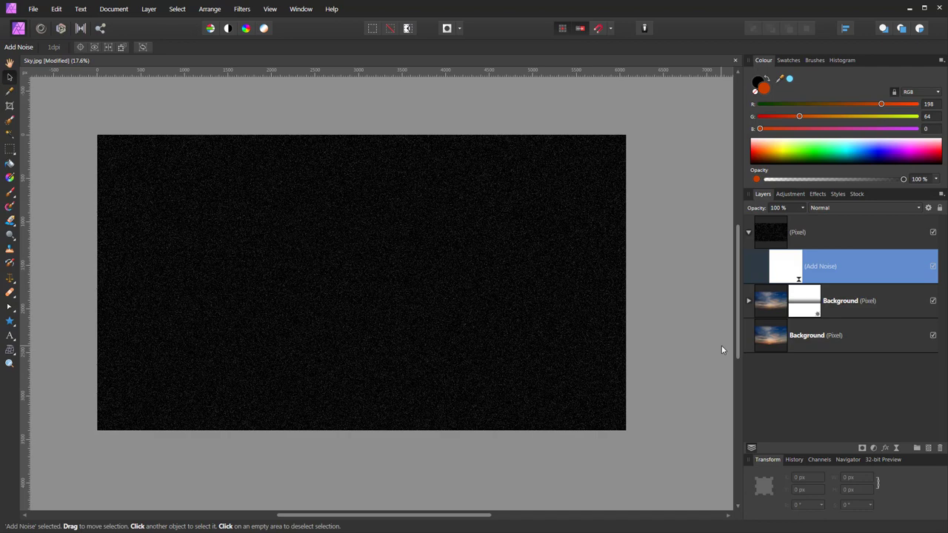
double_click(796, 273)
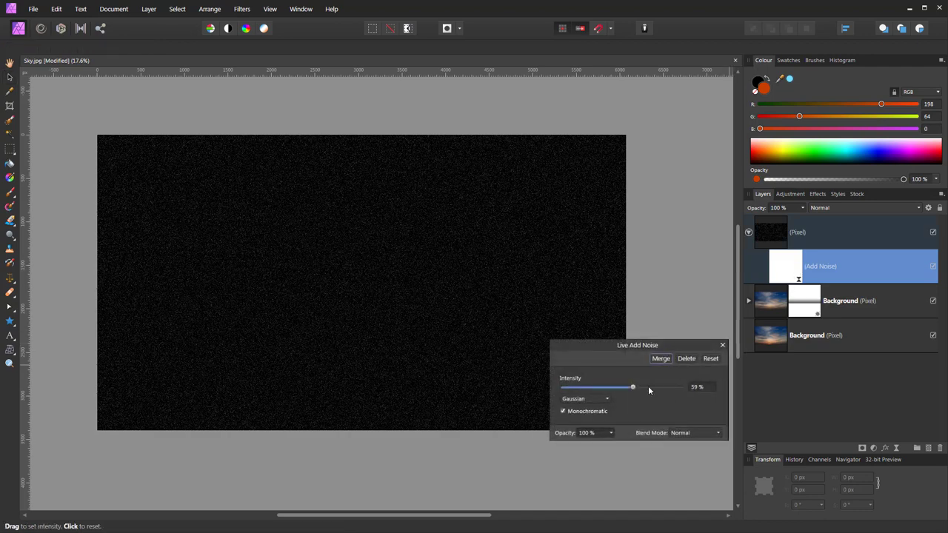
drag(633, 388, 631, 390)
click(723, 345)
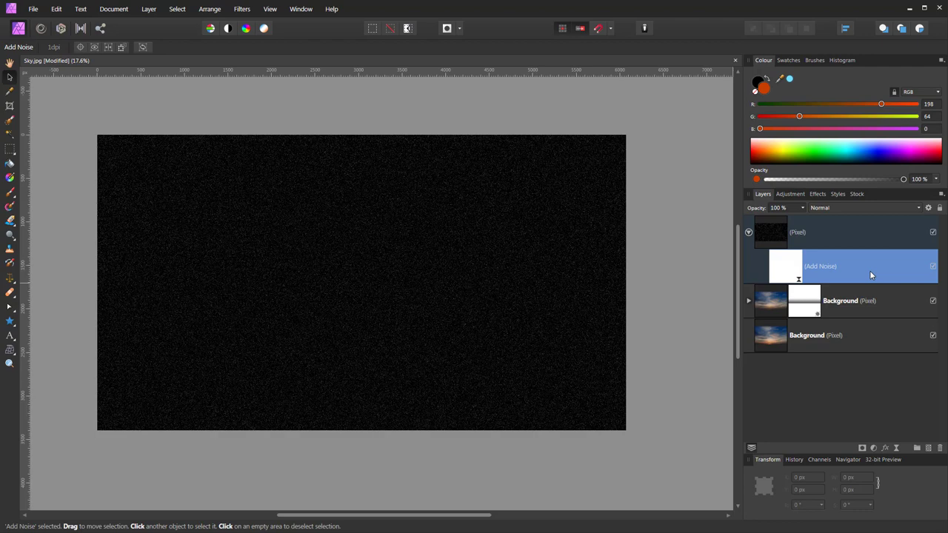
key(Delete)
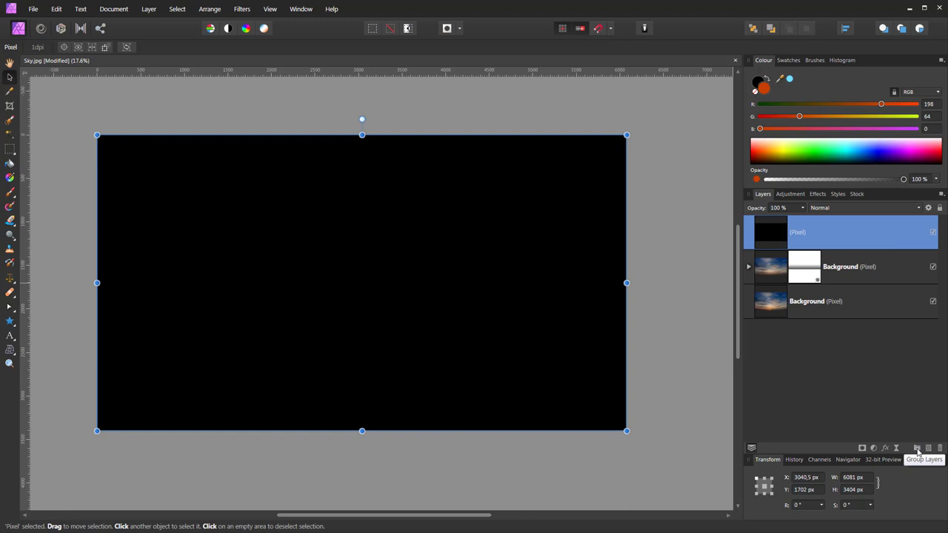
Group the black layer and select the pixel layer inside the group
click(917, 448)
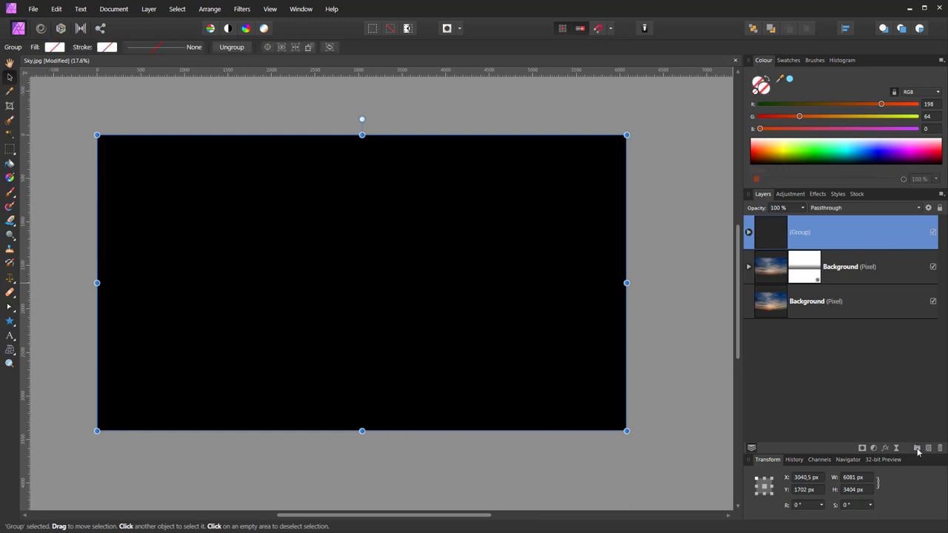
click(748, 232)
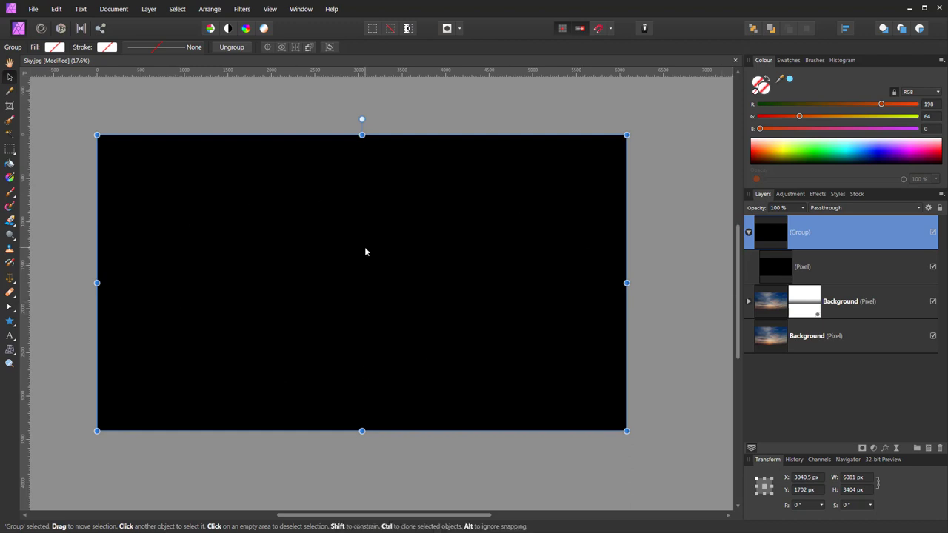
click(849, 274)
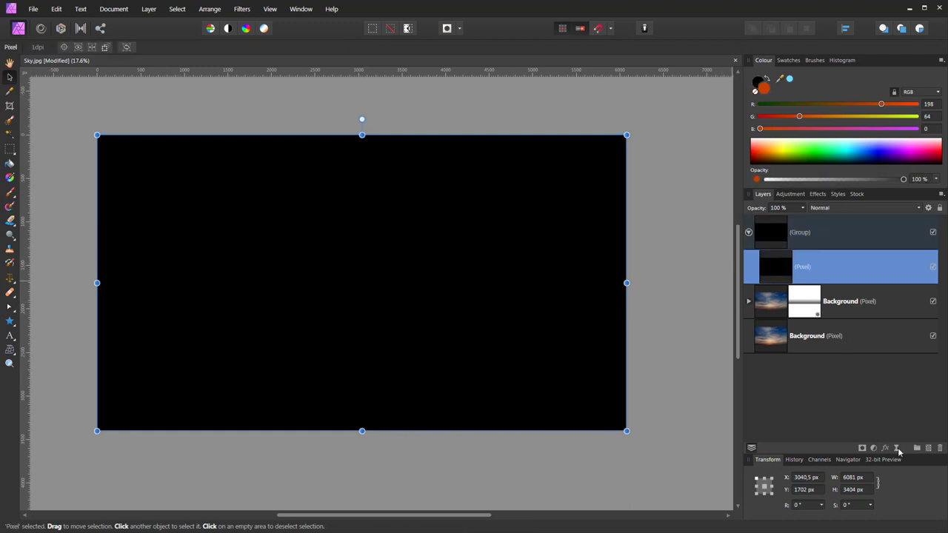
Add a live Add Noise filter at 56% intensity to the black pixel layer
click(897, 448)
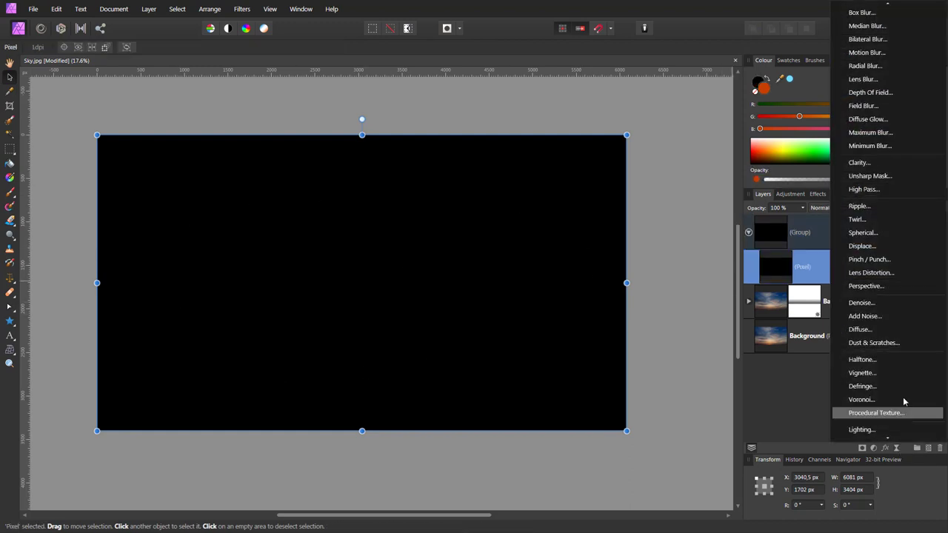
click(876, 317)
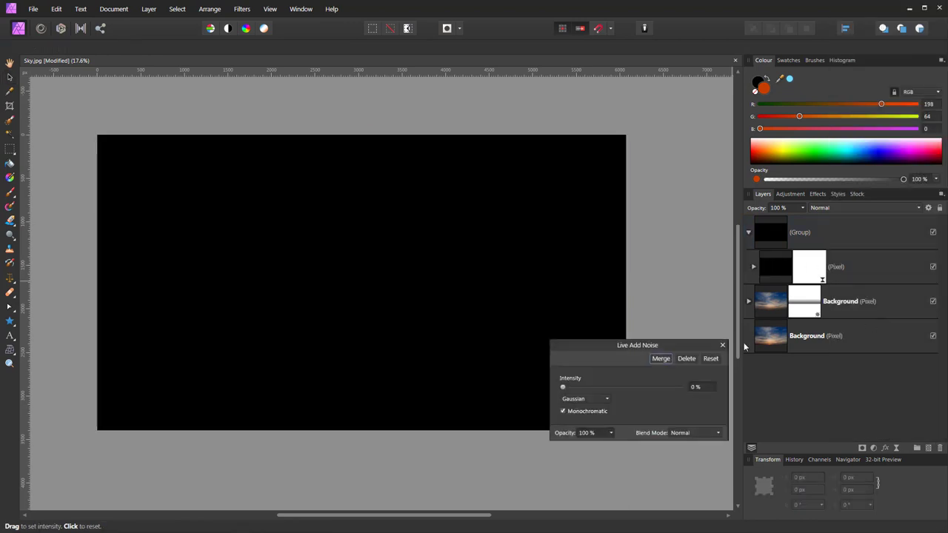
click(696, 387)
text(56)
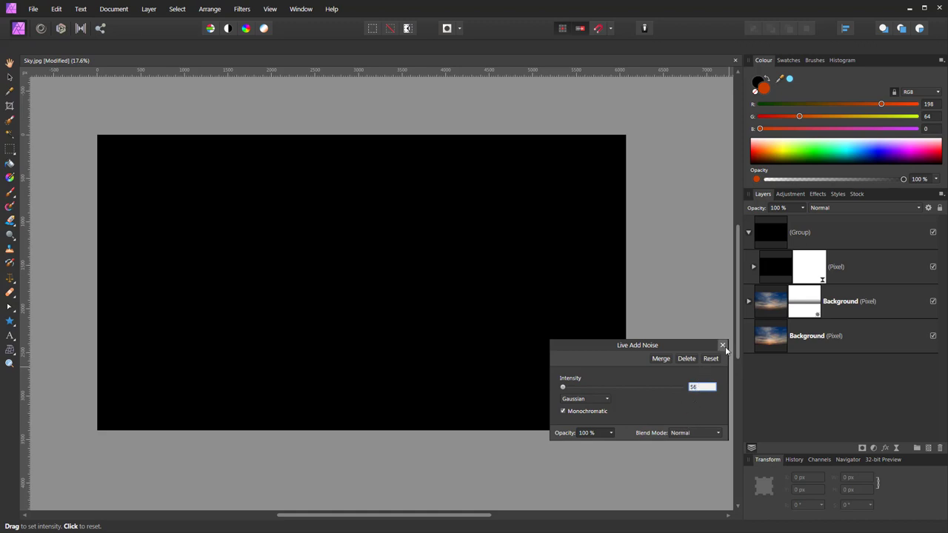
key(Return)
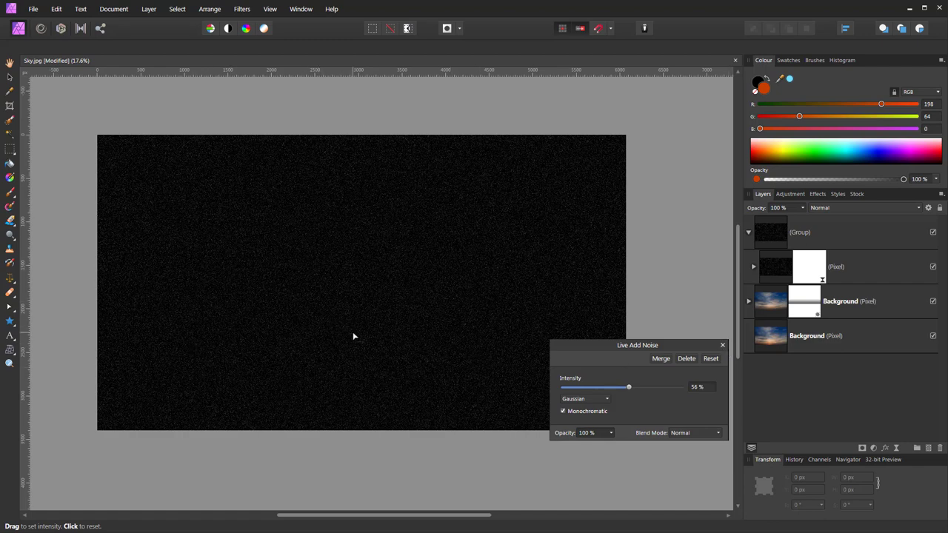
click(722, 346)
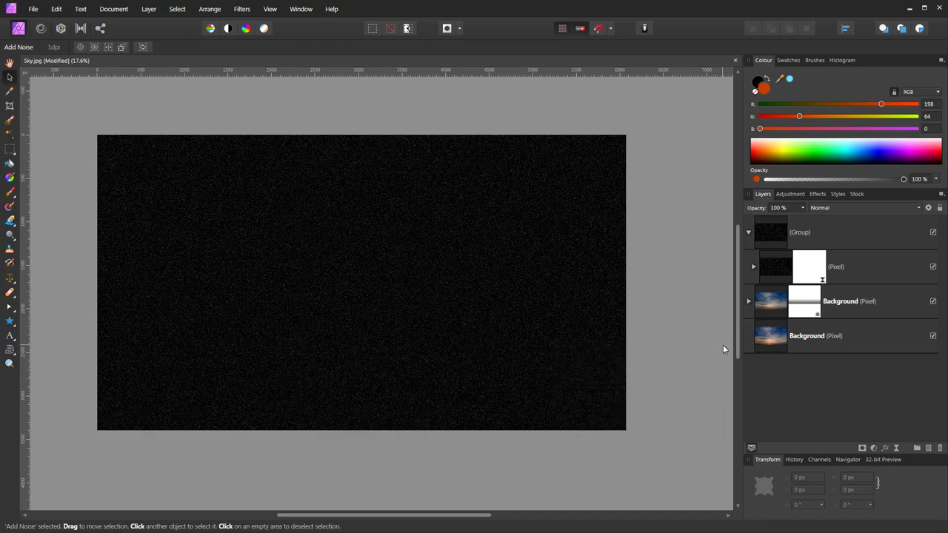
click(763, 266)
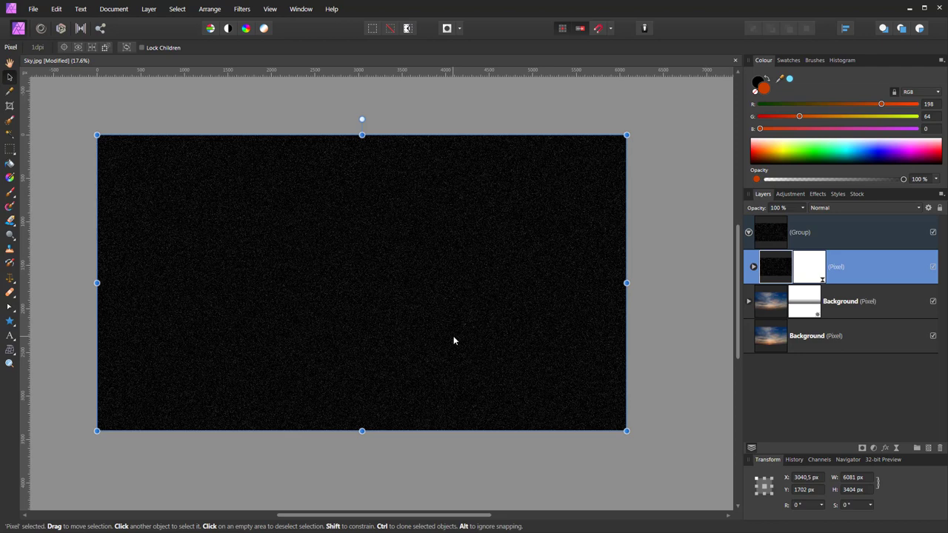
Add a Levels adjustment with white level 44% and black level about 23%, then collapse the group
click(875, 448)
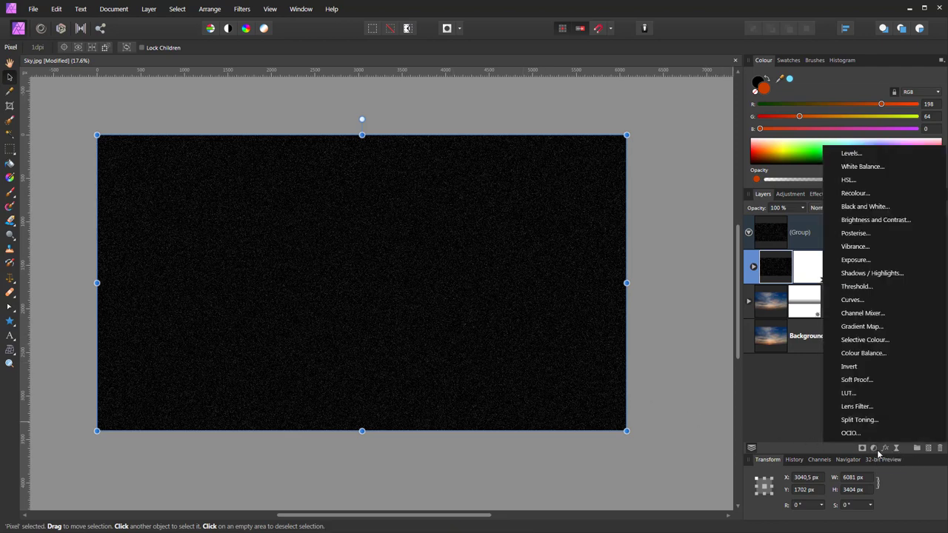
click(845, 154)
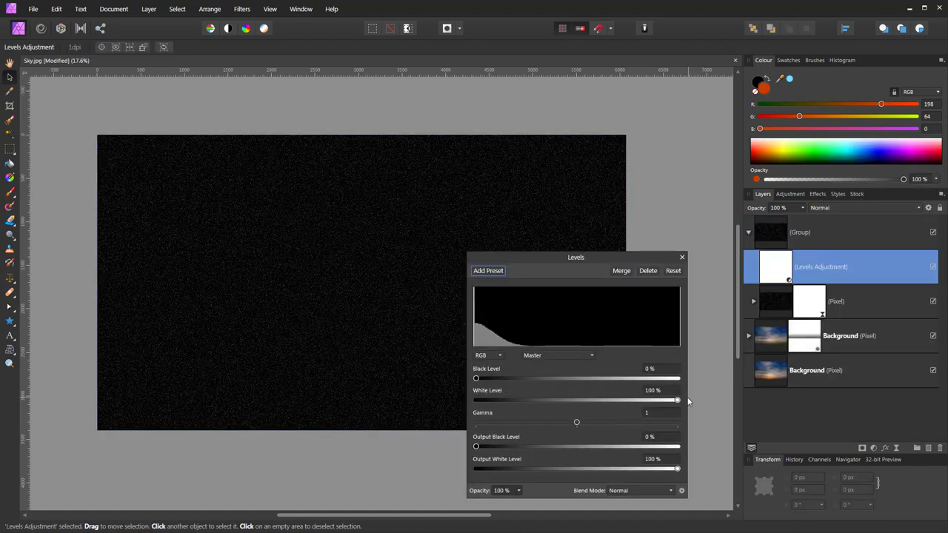
drag(677, 400, 664, 400)
drag(578, 411, 564, 408)
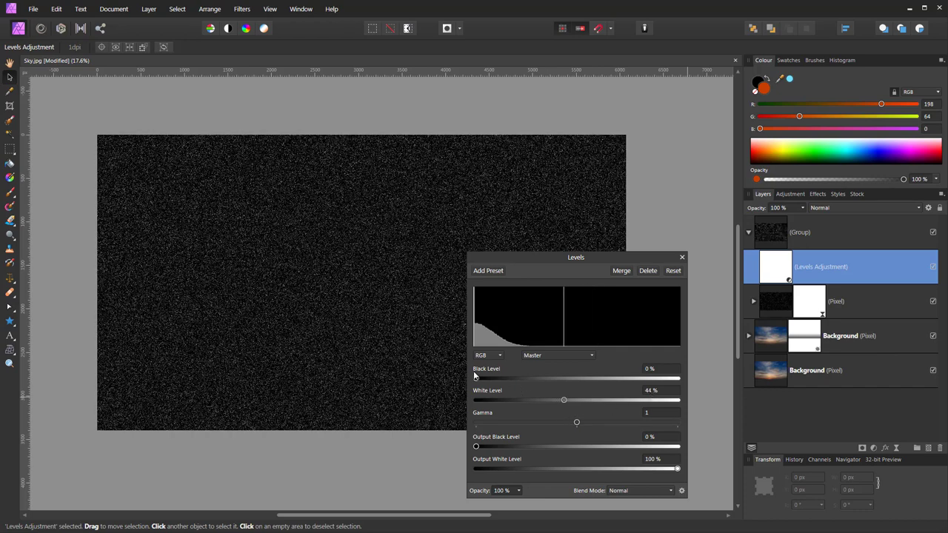
mouse_move(477, 379)
mouse_down()
mouse_move(516, 379)
mouse_move(517, 392)
mouse_move(539, 392)
mouse_move(507, 390)
mouse_move(523, 397)
mouse_up()
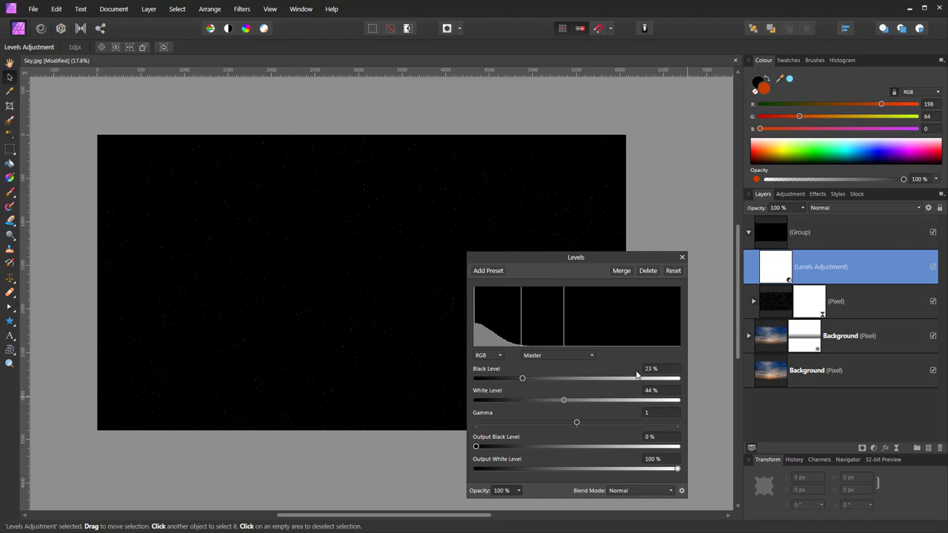
click(682, 258)
click(749, 233)
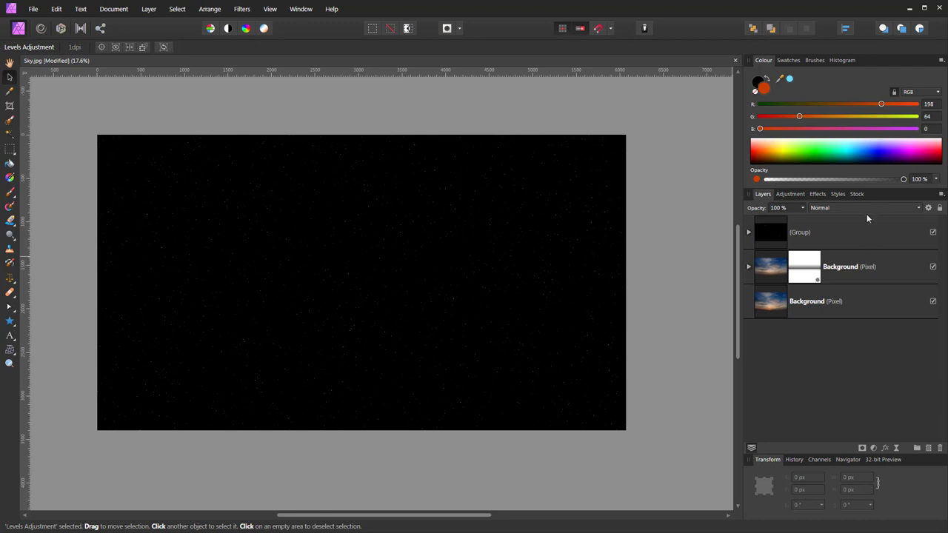
Change the star group's blend mode from Passthrough to Screen
click(864, 232)
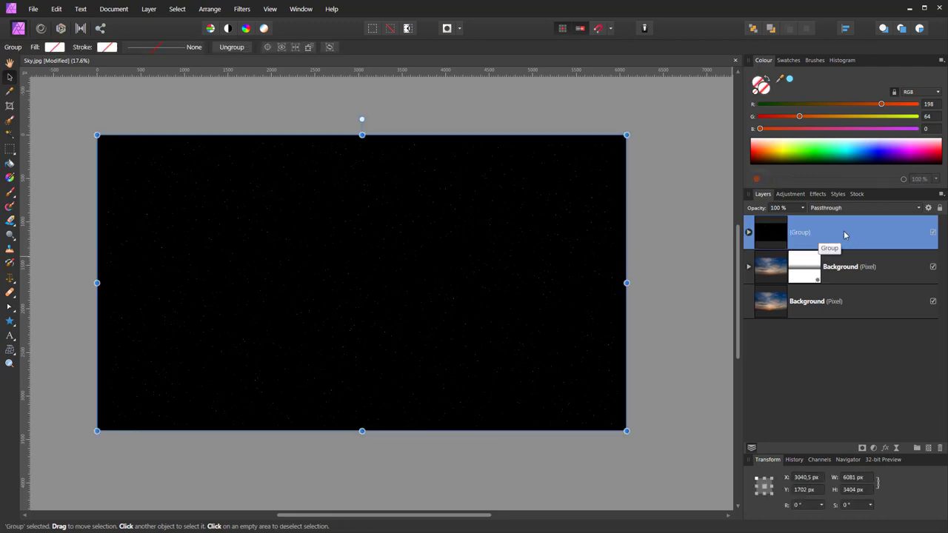
click(865, 208)
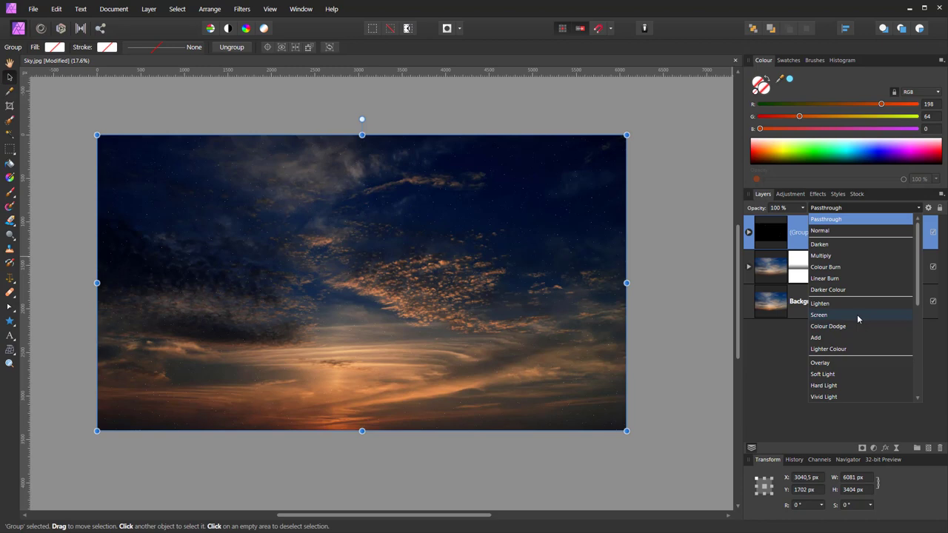
click(857, 315)
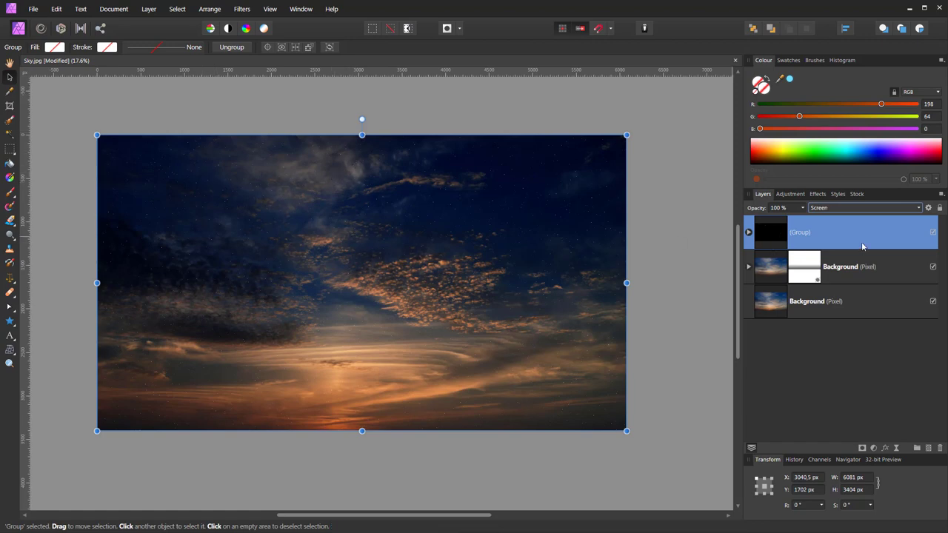
Mask the star group with a vertical white-to-black gradient, moving the white stop lower
click(862, 448)
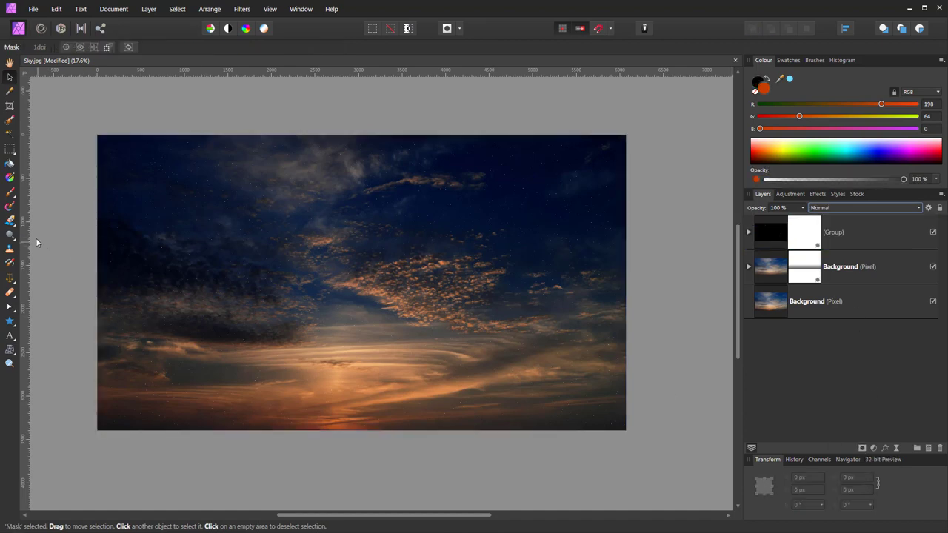
click(10, 178)
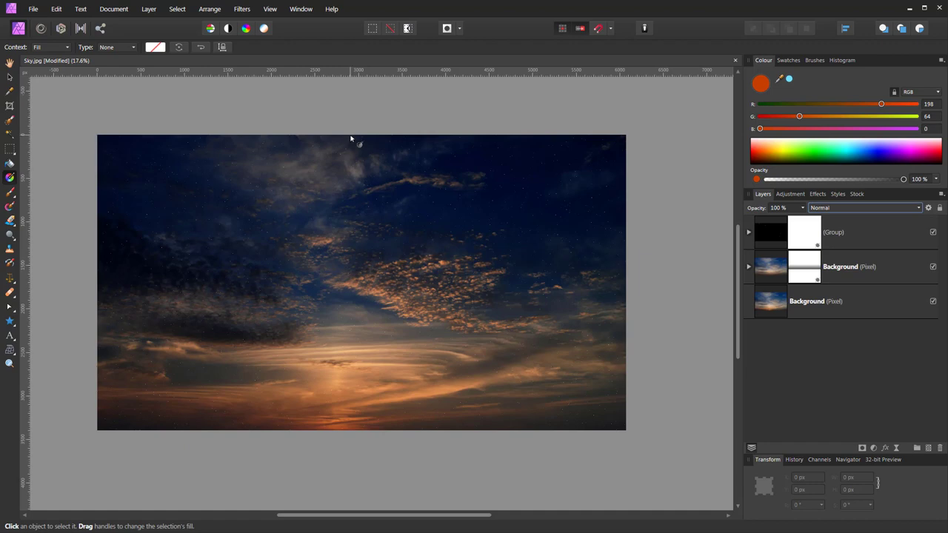
drag(350, 136, 350, 372)
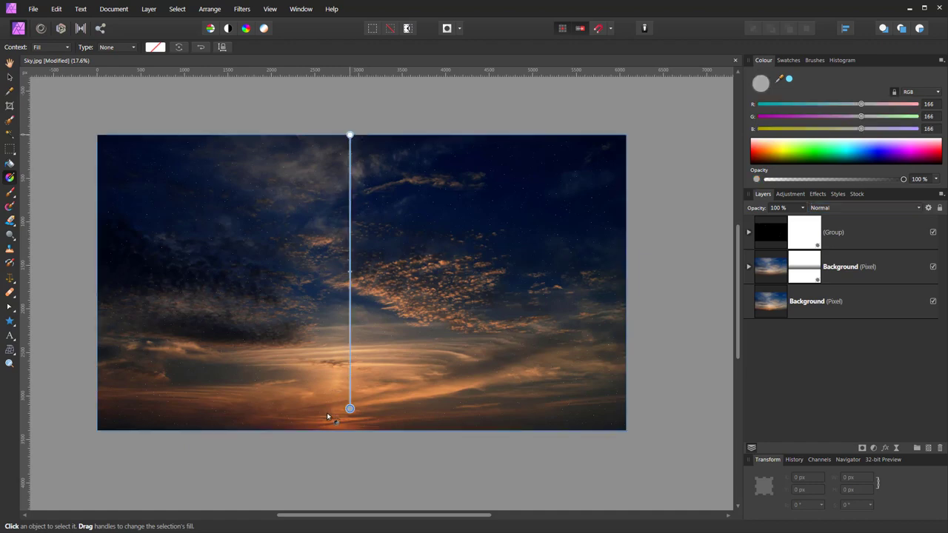
drag(329, 417, 350, 440)
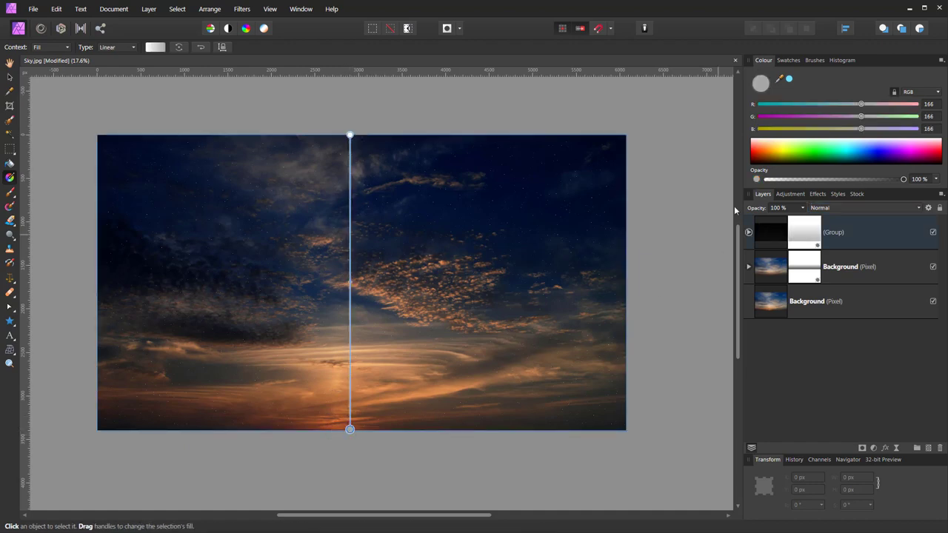
drag(767, 154, 747, 178)
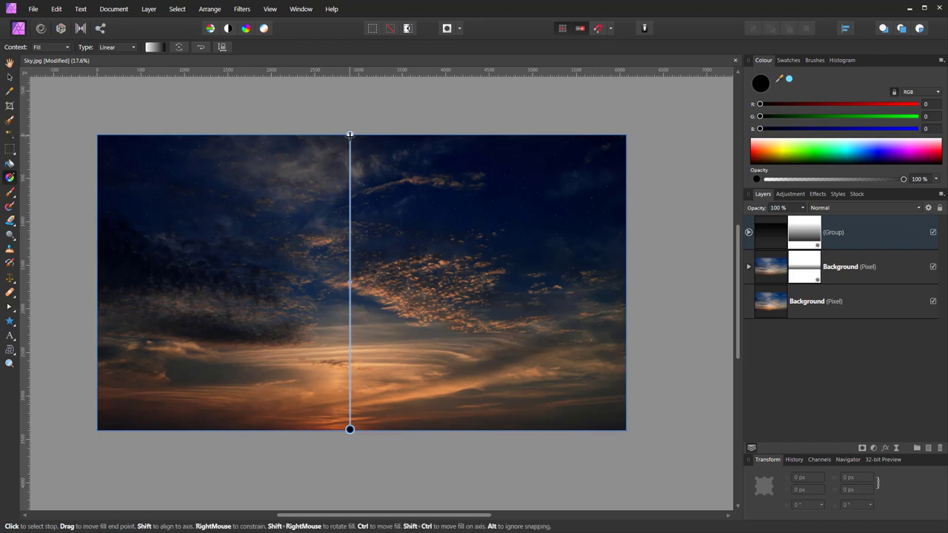
drag(350, 135, 350, 180)
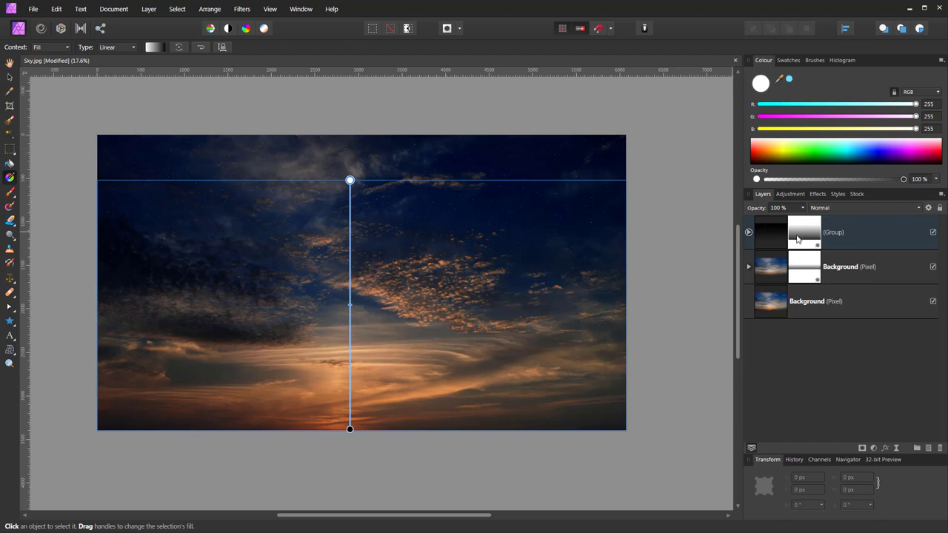
click(748, 232)
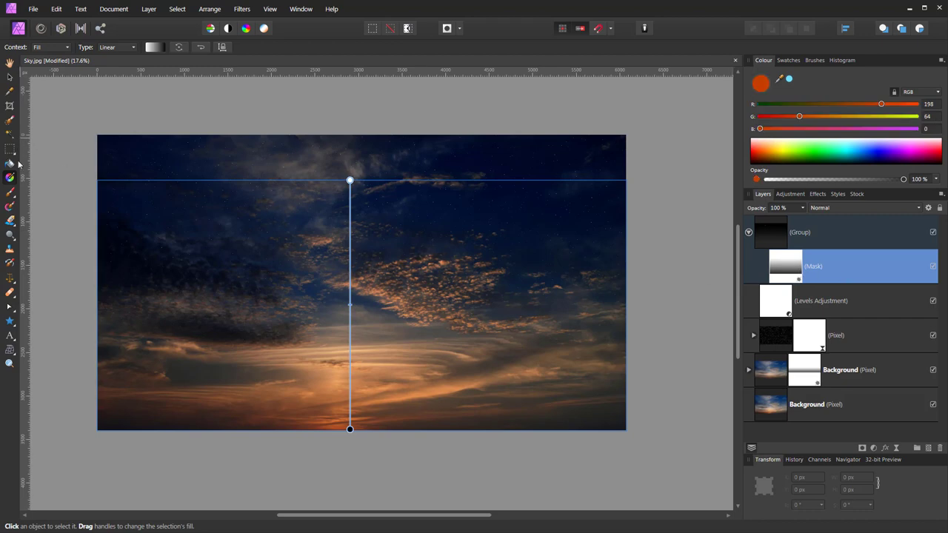
Choose the Paint Brush at 33% opacity and adjust its width with the bracket keys
click(11, 194)
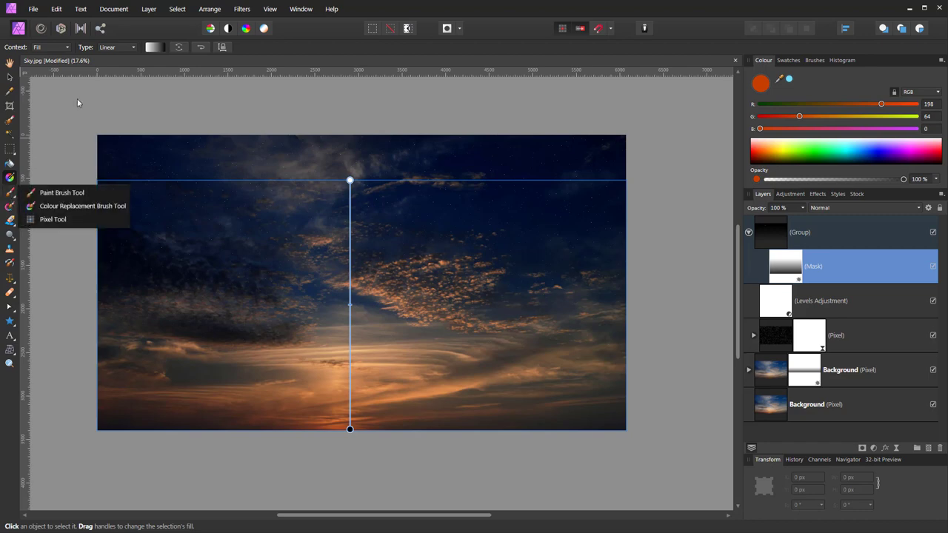
click(55, 193)
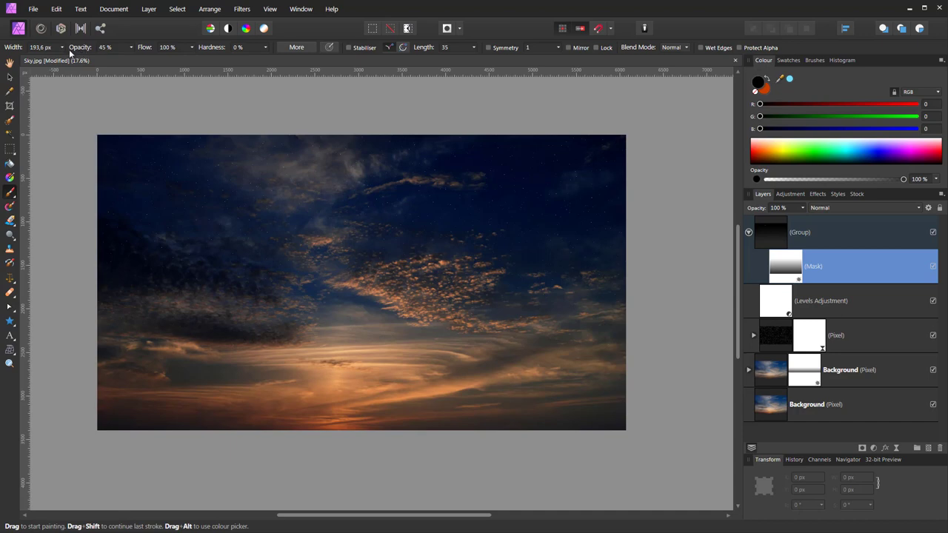
key(3)
key(3)
key(bracketright)
key(bracketright)
key(bracketright)
key(bracketright)
key(bracketright)
key(bracketright)
key(bracketright)
key(bracketright)
key(bracketleft)
key(bracketleft)
Paint soft black on the star mask over the bright clouds, panning around the sky
drag(365, 145, 372, 148)
scroll(137, 196, up, 3)
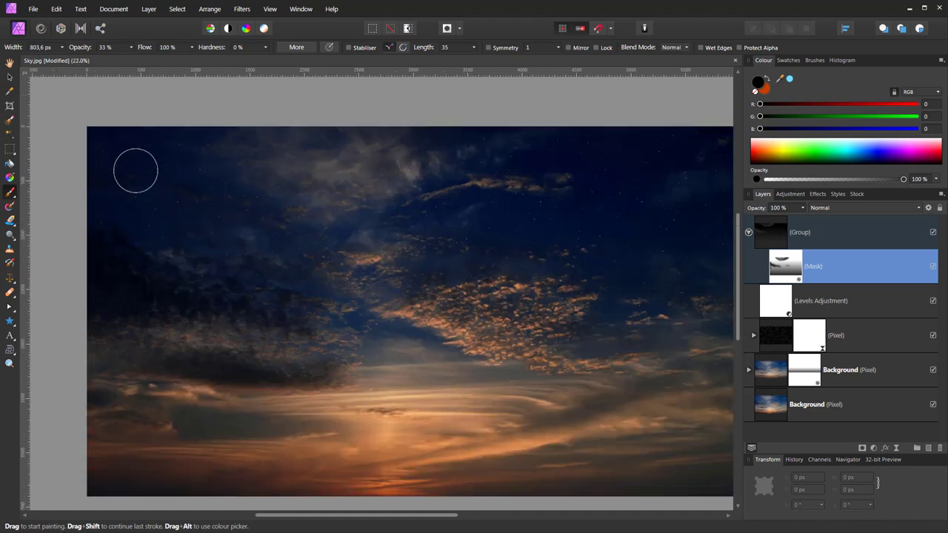
key(bracketleft)
key(bracketleft)
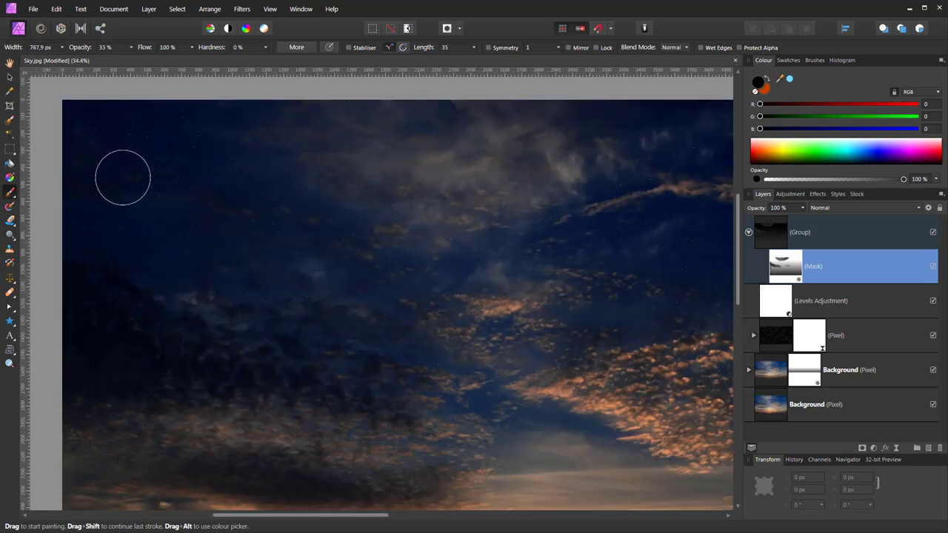
key(bracketleft)
key(bracketleft)
key(bracketleft)
key(bracketleft)
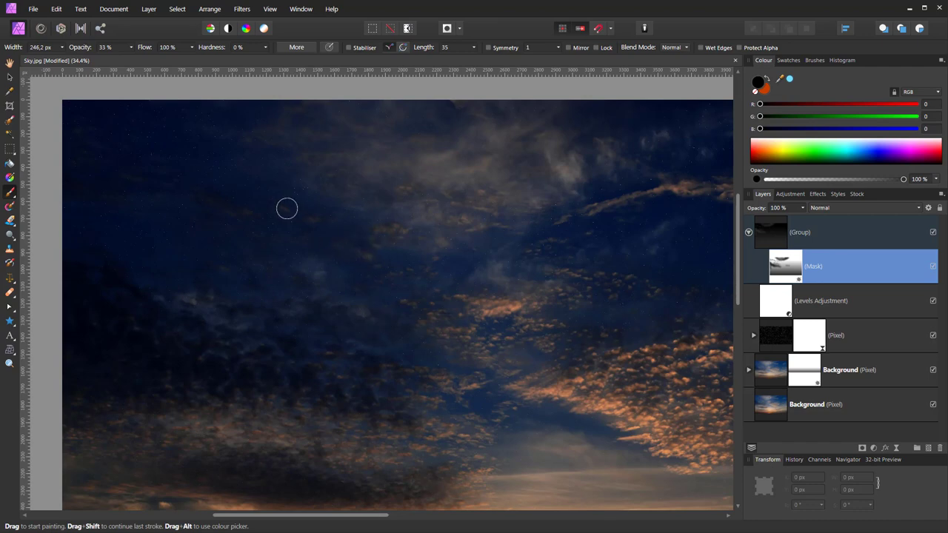
key(space)
key(space)
drag(407, 339, 208, 368)
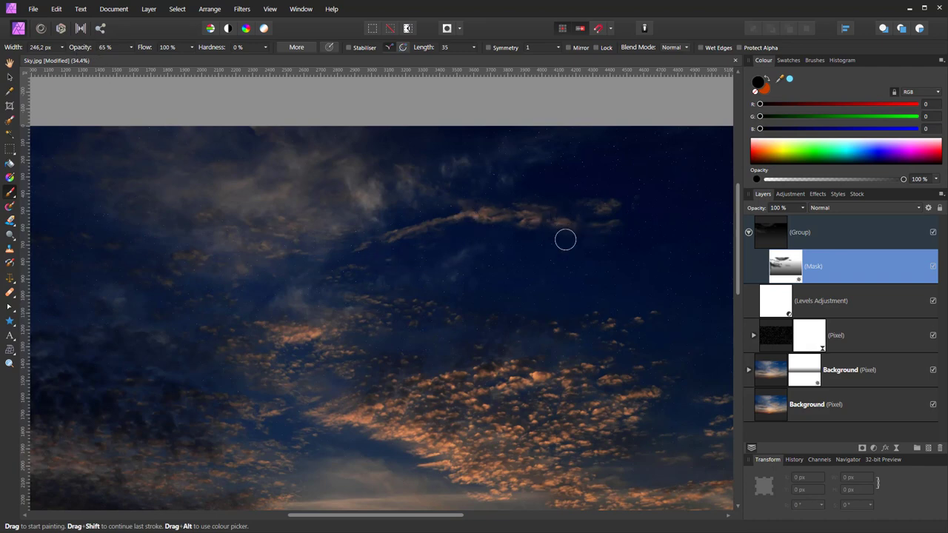
key(bracketright)
drag(485, 392, 270, 378)
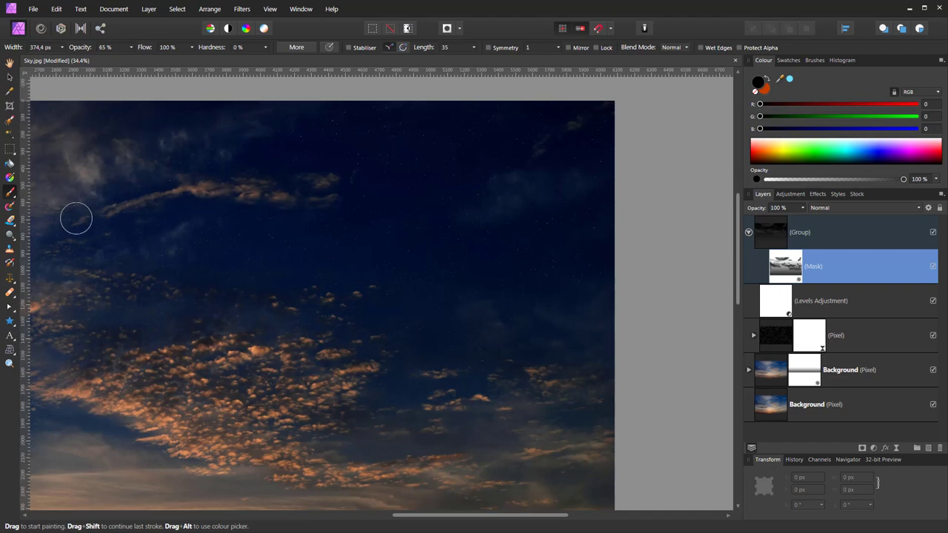
scroll(237, 229, down, 2)
scroll(236, 232, down, 2)
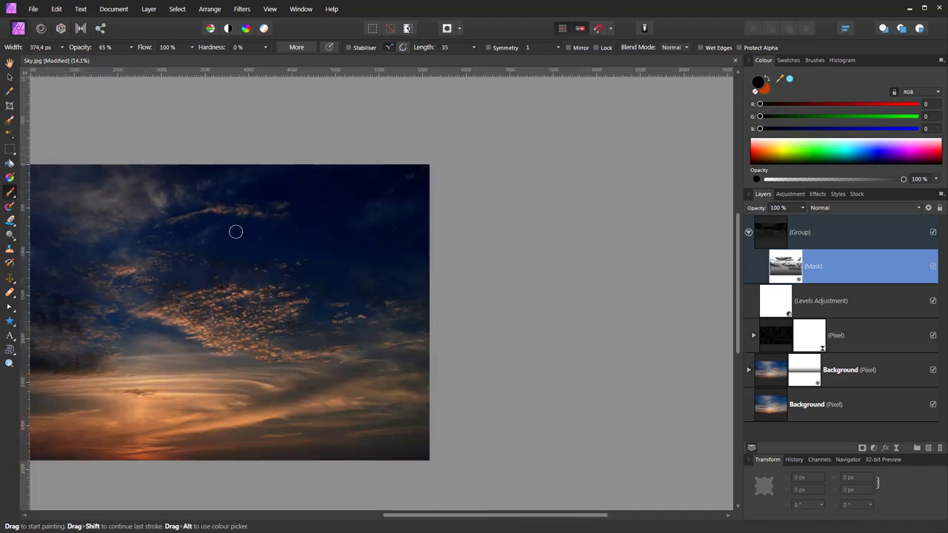
scroll(236, 232, down, 2)
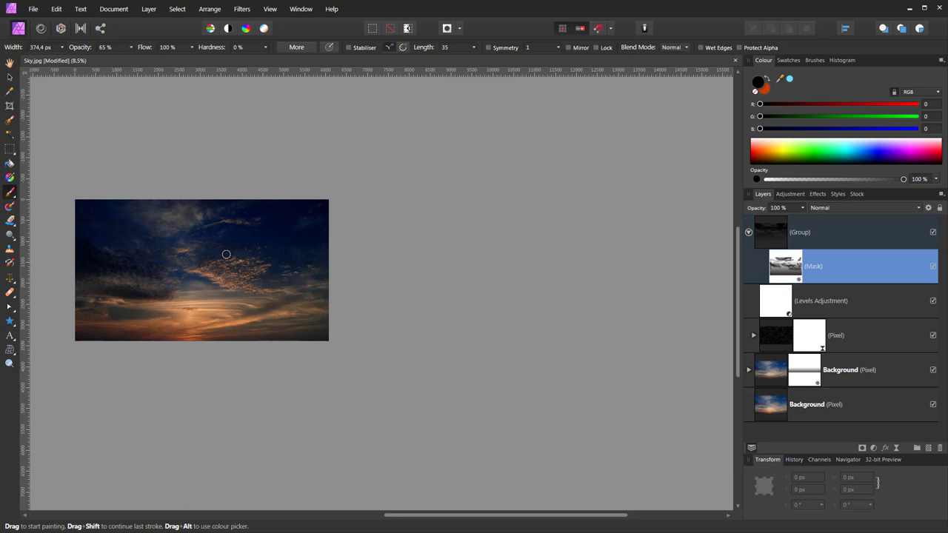
scroll(226, 254, up, 4)
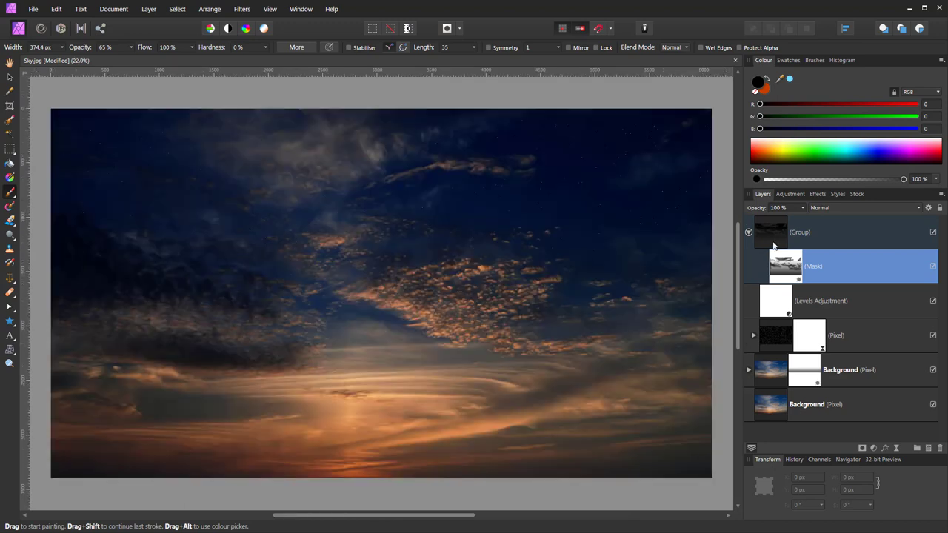
Add a new top pixel layer and fill it with a left-to-right linear gradient
click(749, 232)
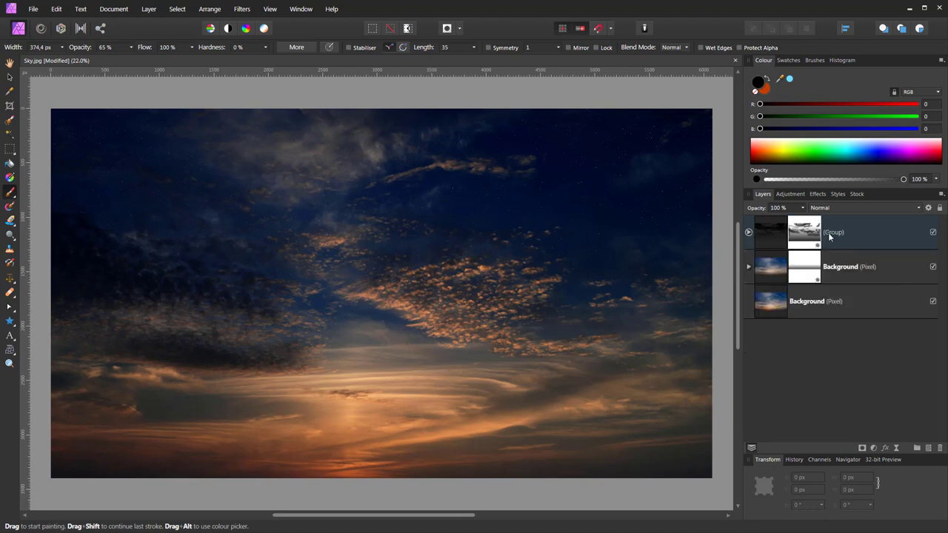
click(929, 448)
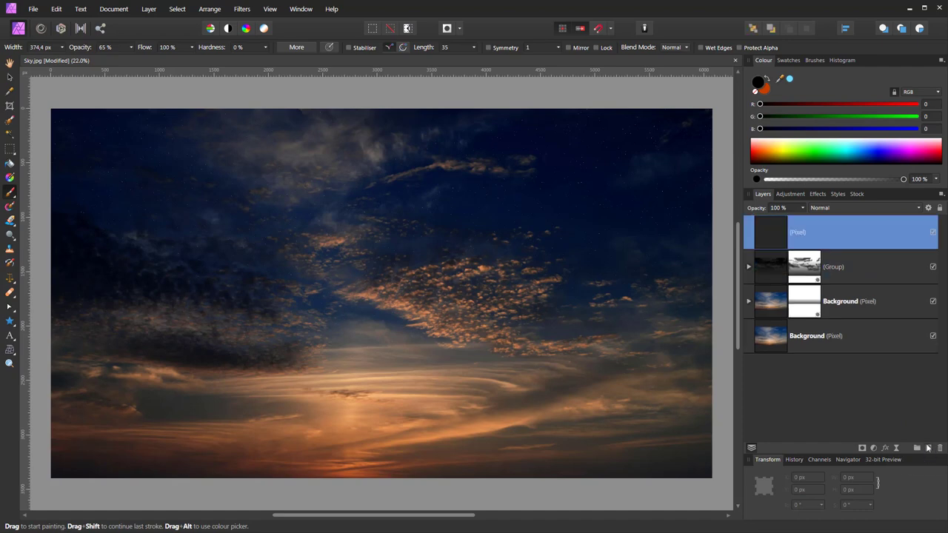
click(10, 178)
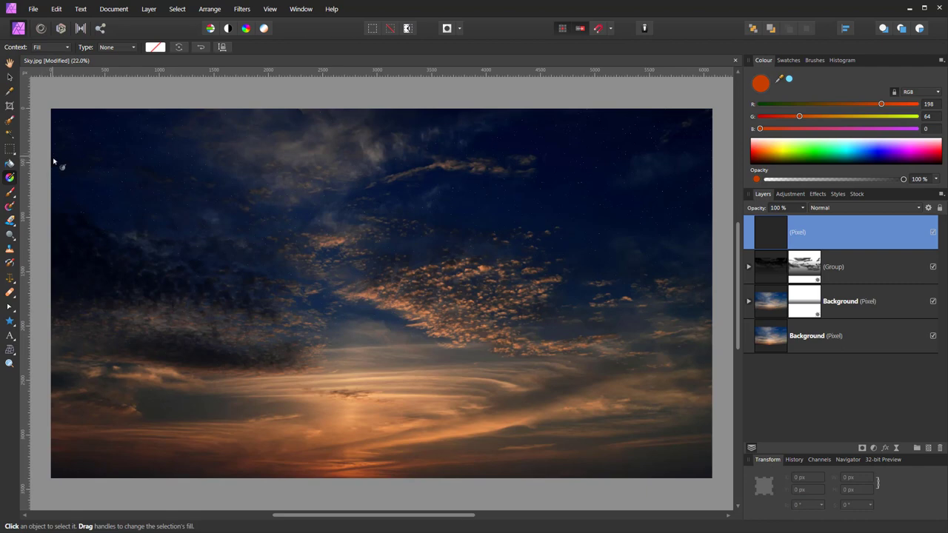
drag(52, 157, 709, 160)
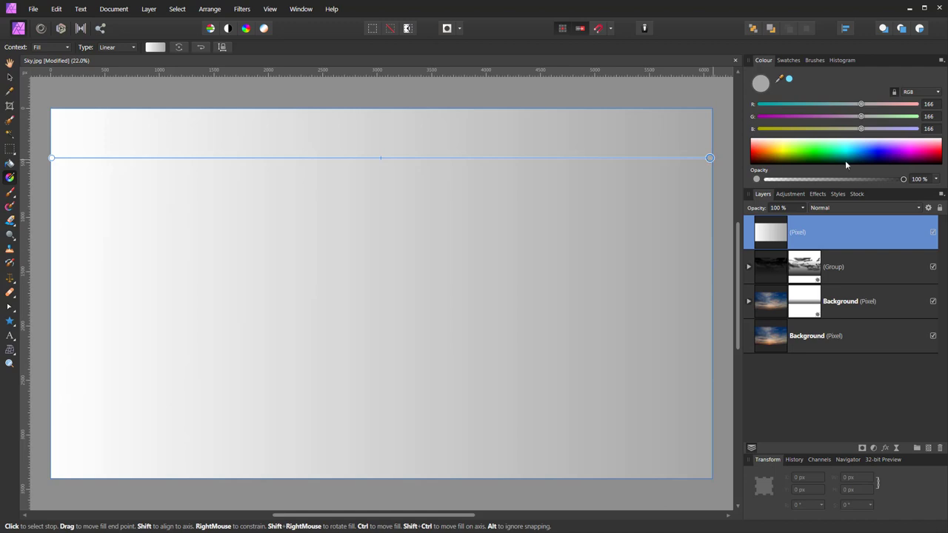
Recolour the gradient stops: magenta at the right, blue in the middle, green at the left
click(938, 153)
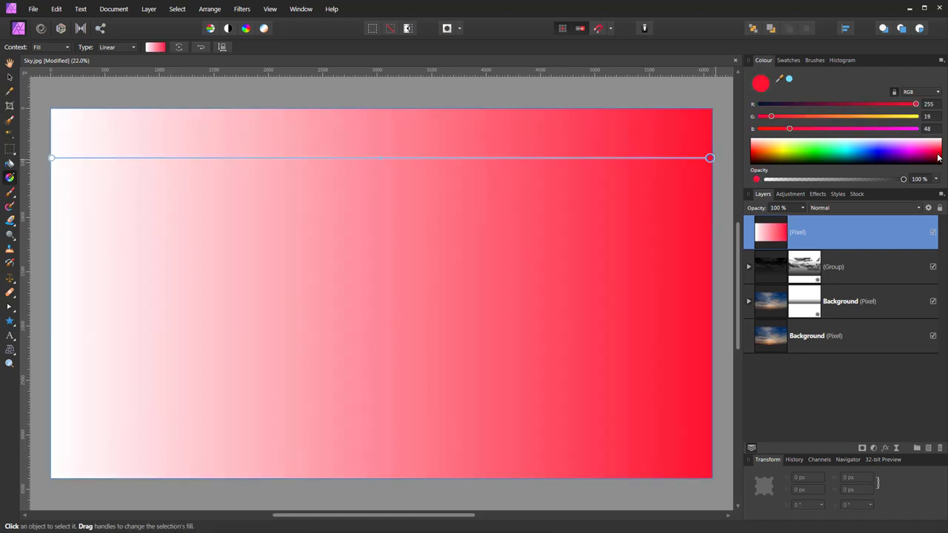
drag(919, 154, 917, 157)
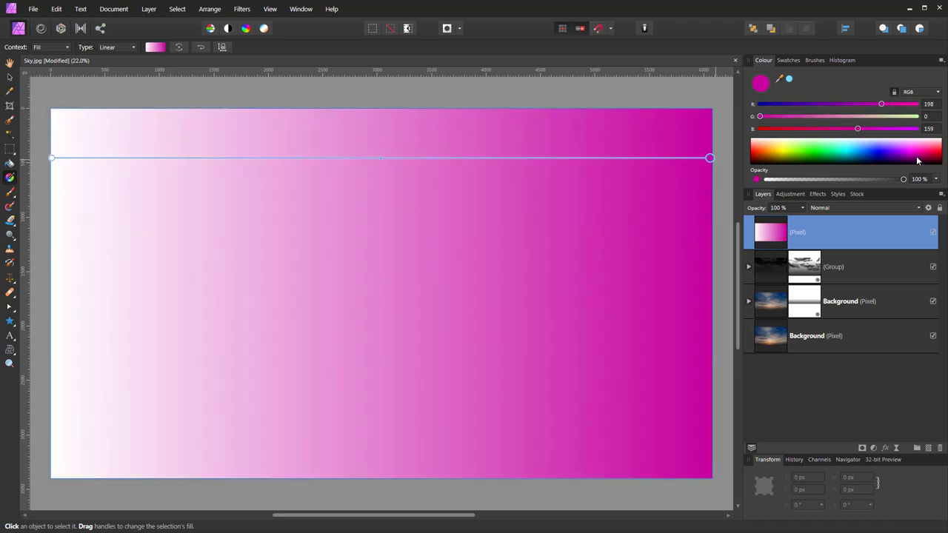
drag(917, 159, 917, 162)
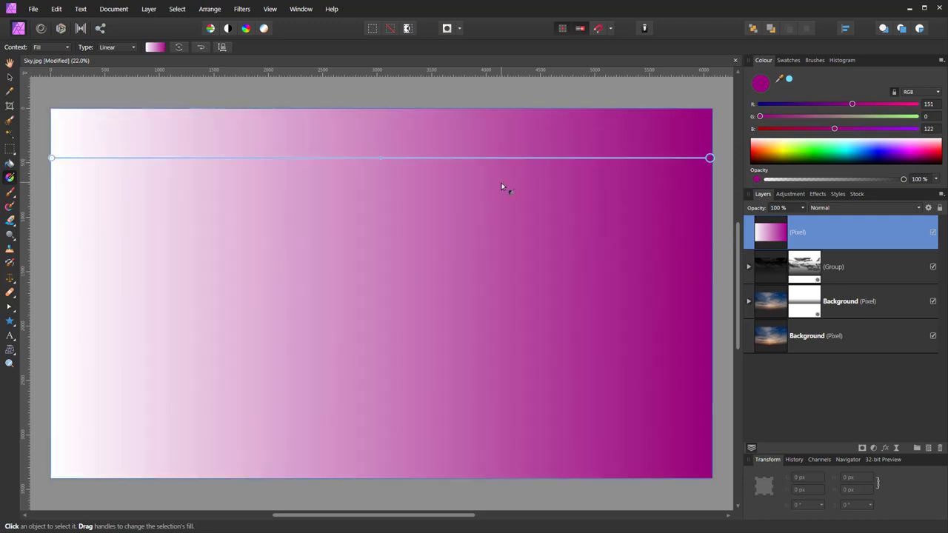
click(380, 157)
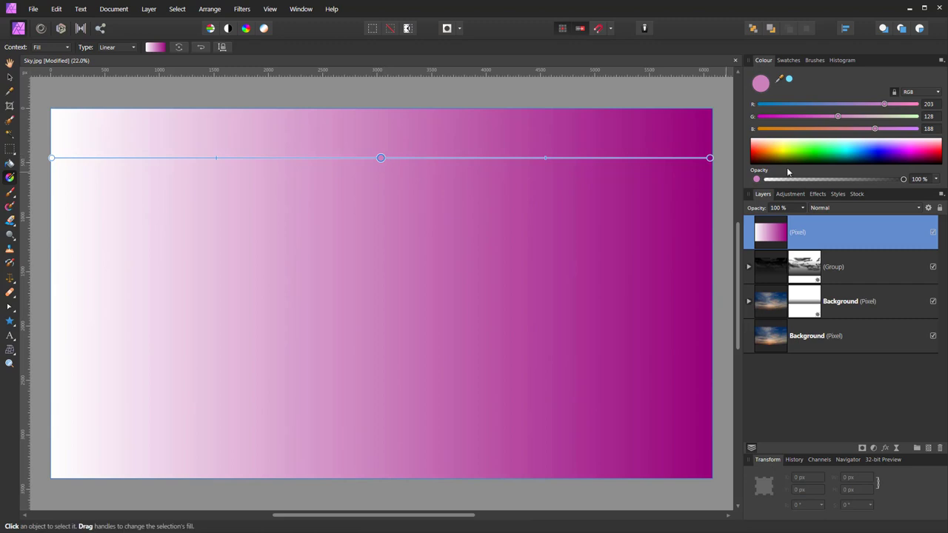
click(878, 157)
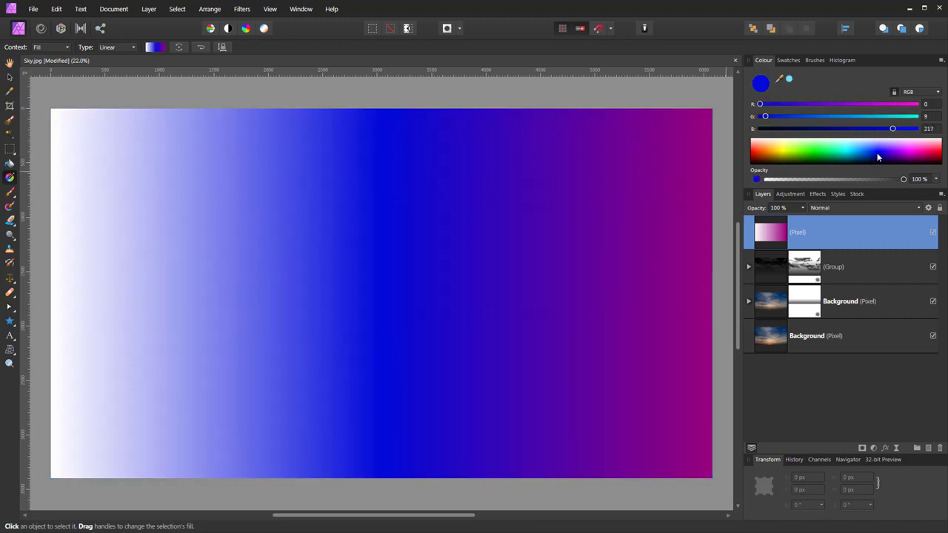
click(51, 157)
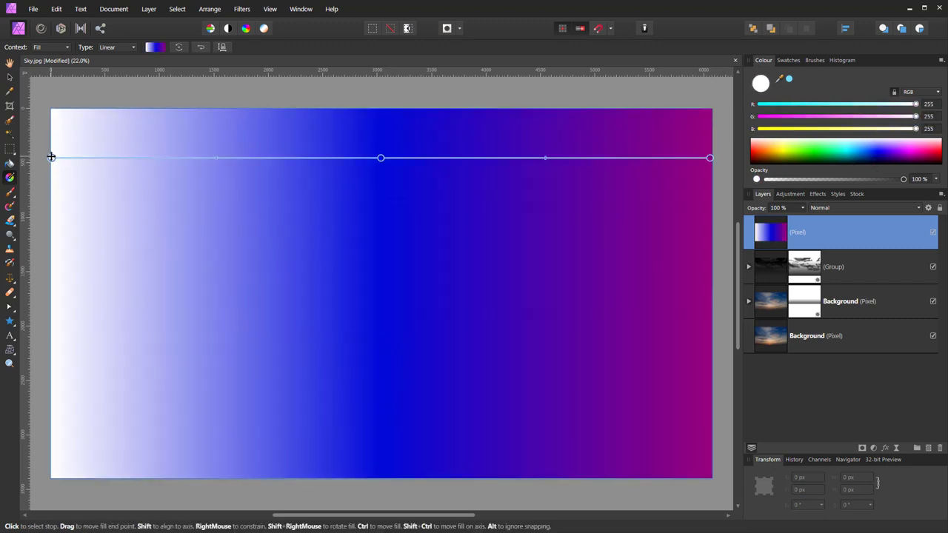
click(814, 151)
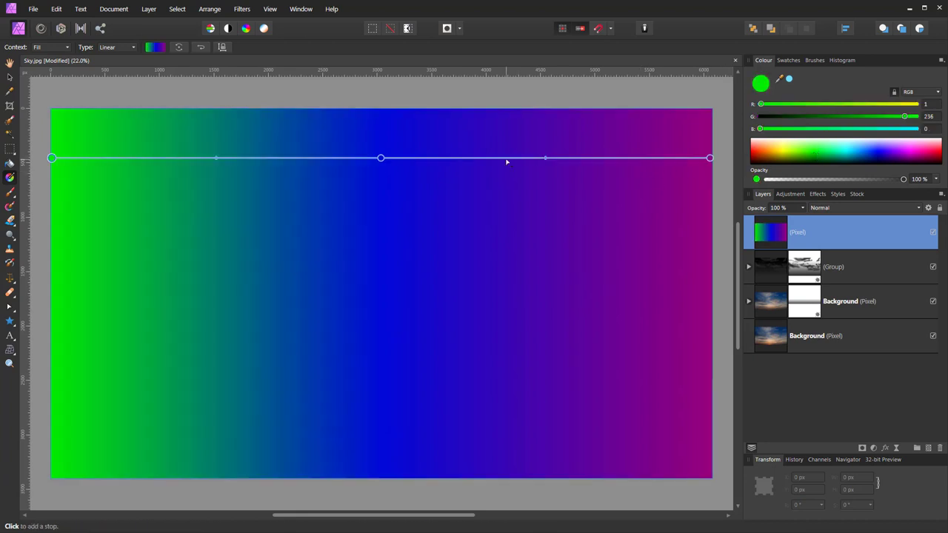
scroll(506, 161, down, 1)
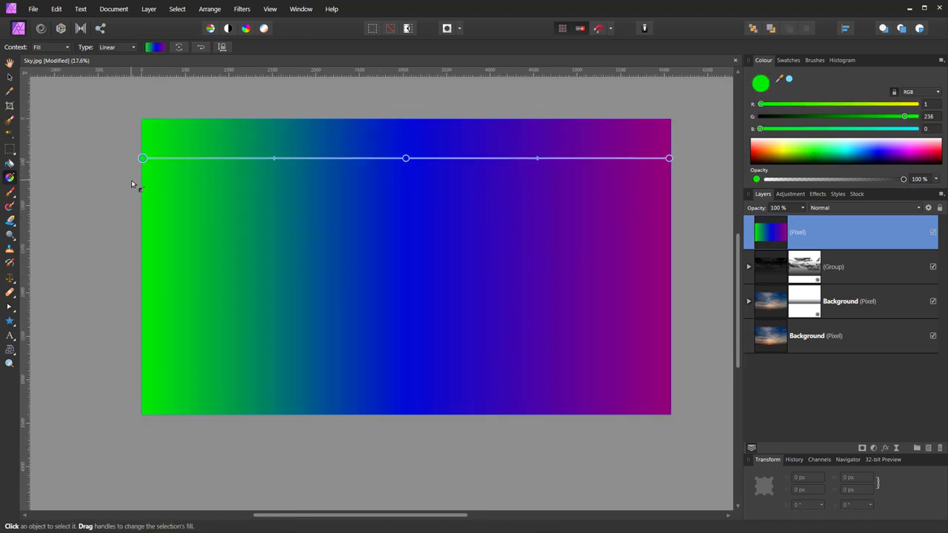
Set the gradient layer's blend mode to Colour
key(v)
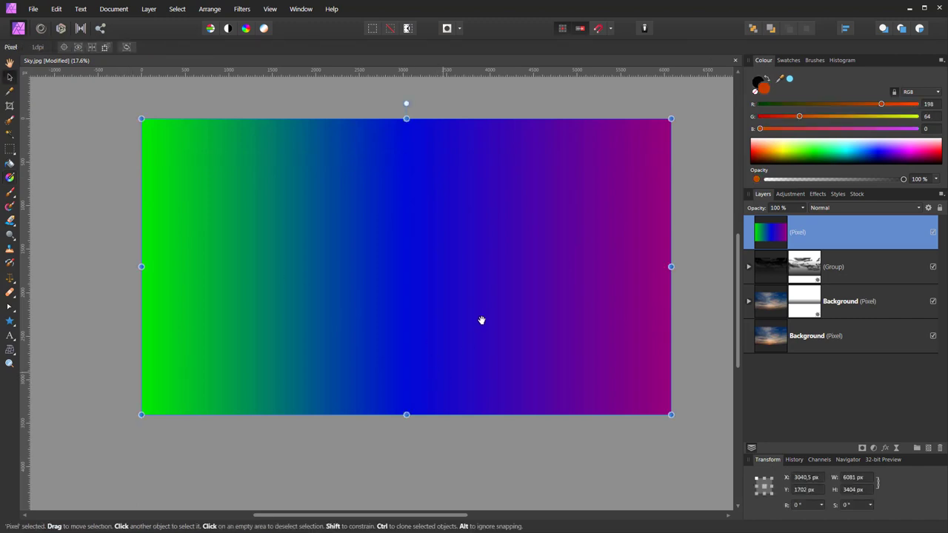
key(space)
drag(482, 320, 437, 340)
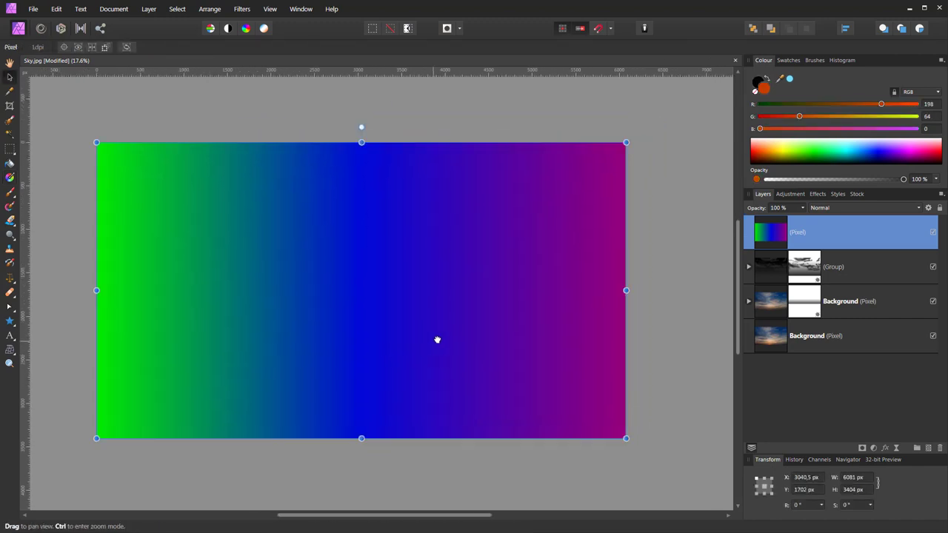
click(844, 210)
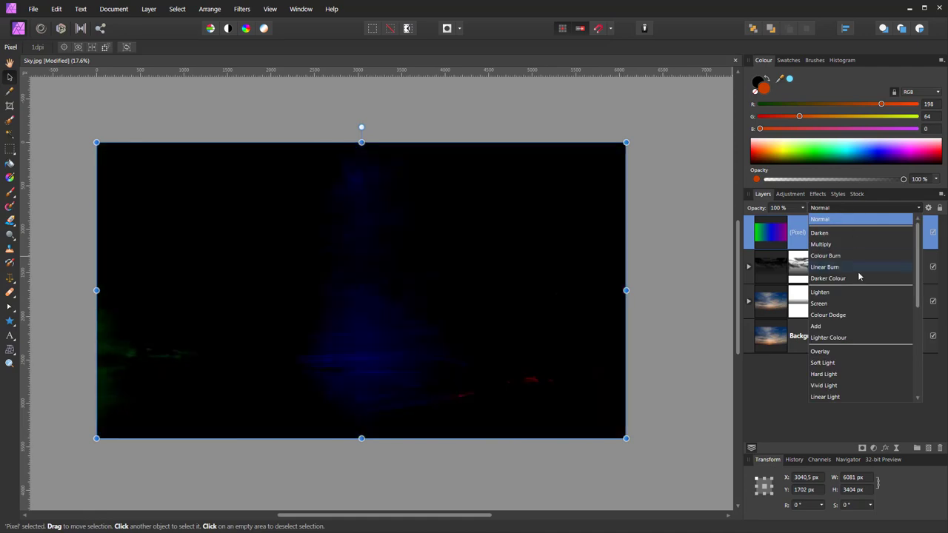
scroll(859, 273, down, 3)
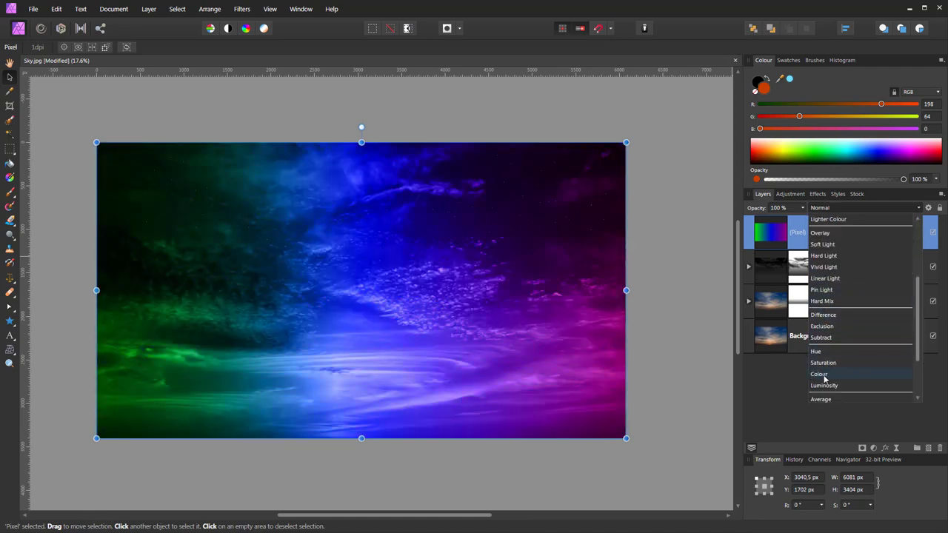
click(822, 375)
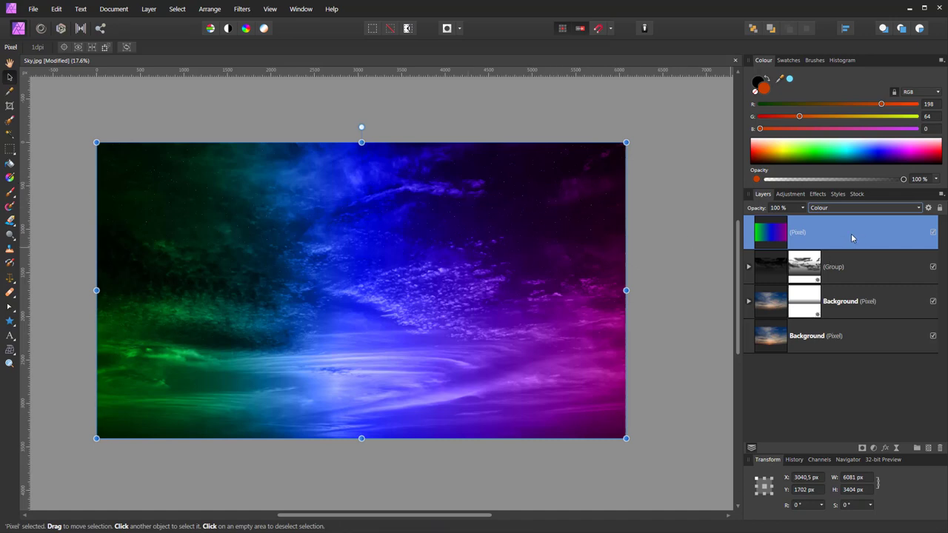
Move the gradient layer into the star group and select the group's mask
drag(852, 238, 860, 273)
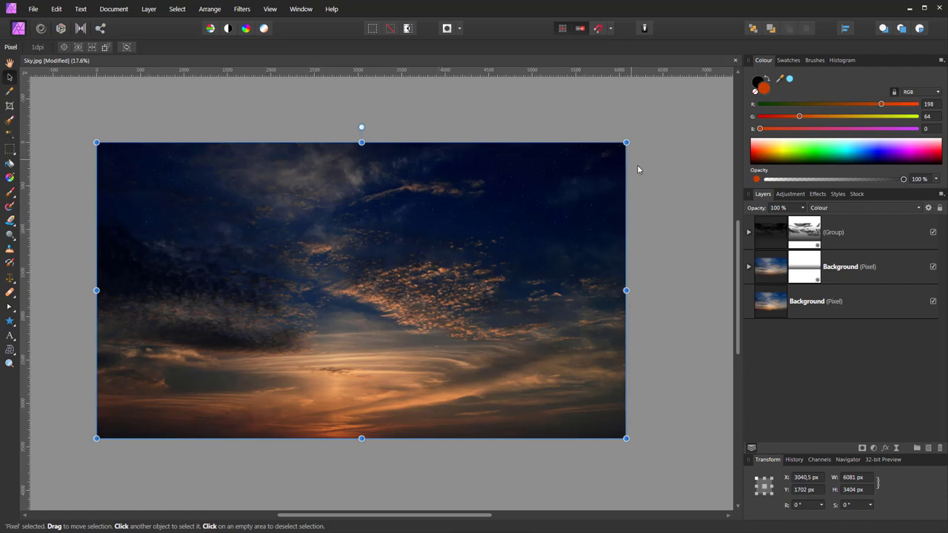
click(749, 233)
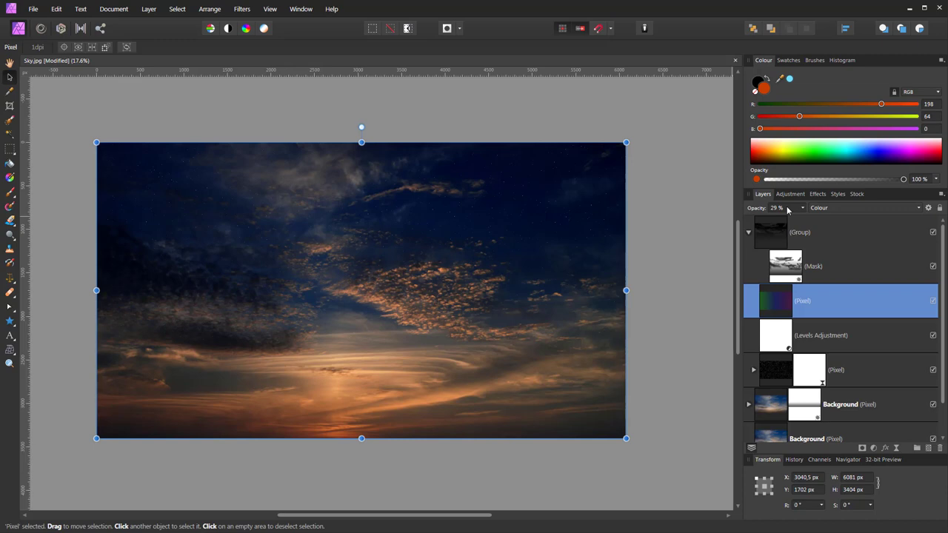
click(794, 261)
scroll(218, 217, up, 1)
scroll(218, 216, up, 1)
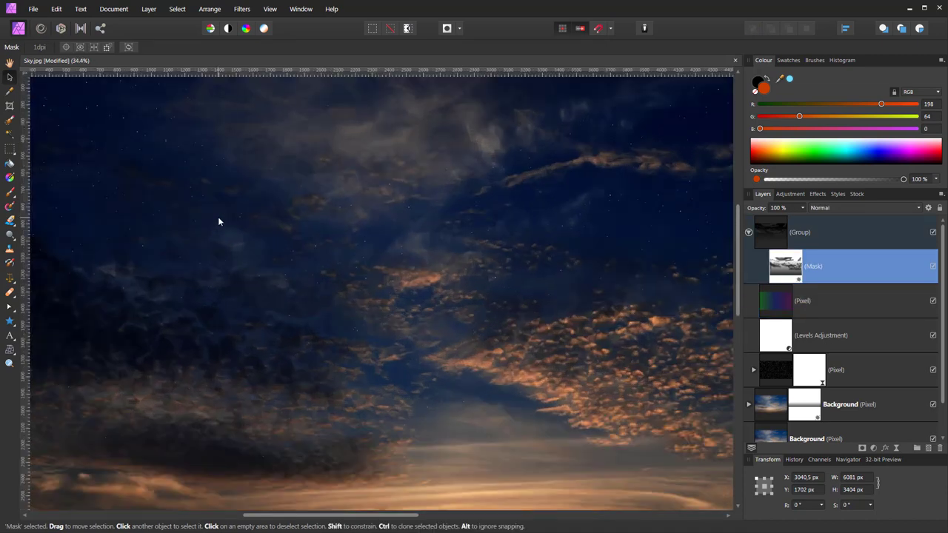
Set up a black Paint Brush at 100% opacity and 158.7 px width
drag(265, 244, 324, 264)
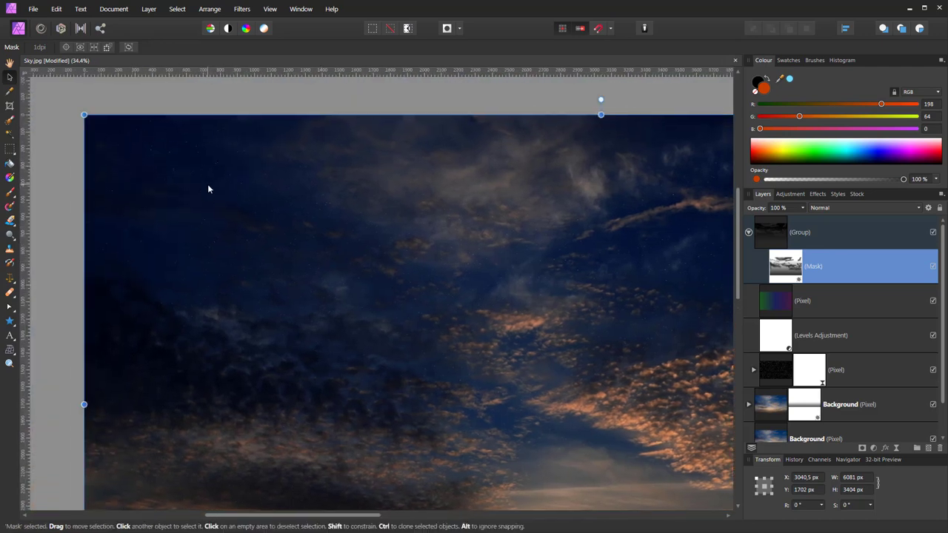
click(9, 193)
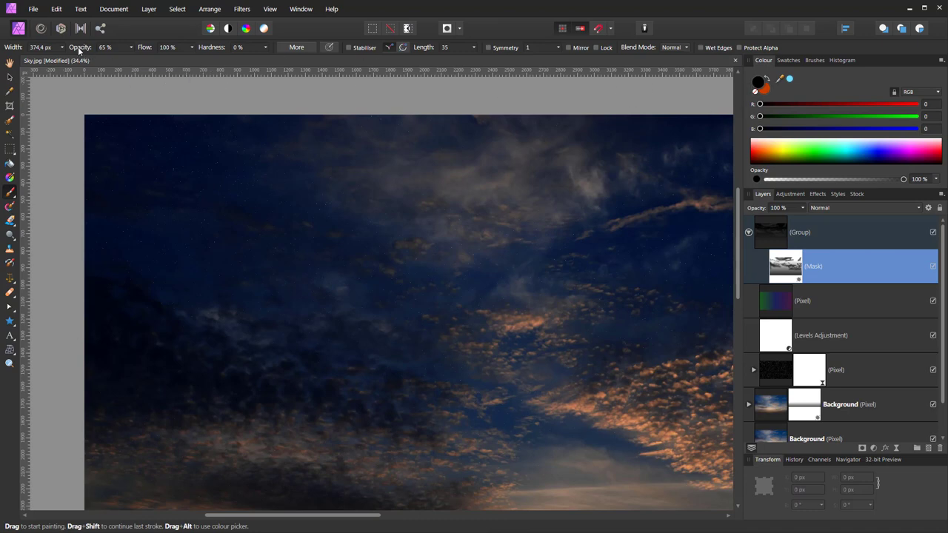
key(0)
key(bracketleft)
key(bracketleft)
key(bracketleft)
key(bracketleft)
key(bracketleft)
key(bracketleft)
key(bracketleft)
key(bracketleft)
key(bracketright)
Pan around the sky, painting more black on the group mask over the left-side clouds
drag(447, 282, 365, 255)
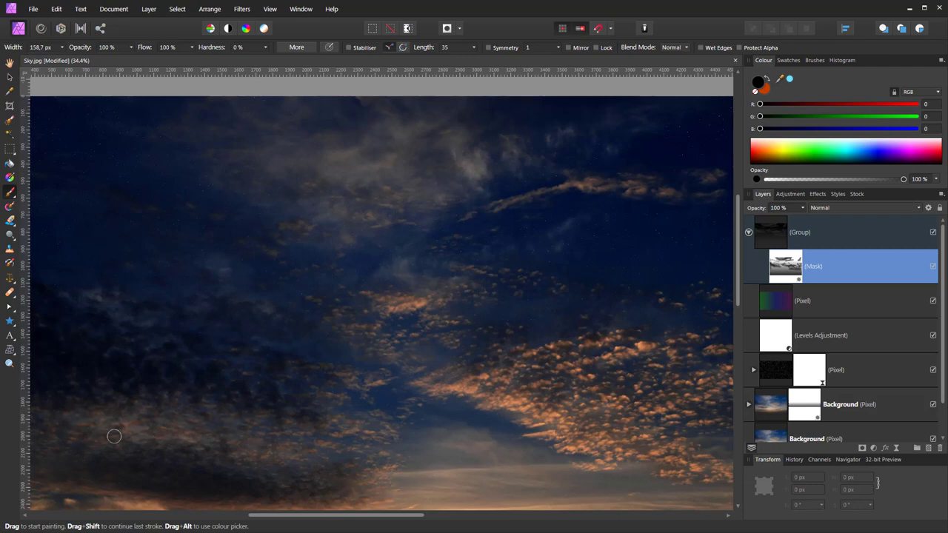
drag(234, 442, 373, 404)
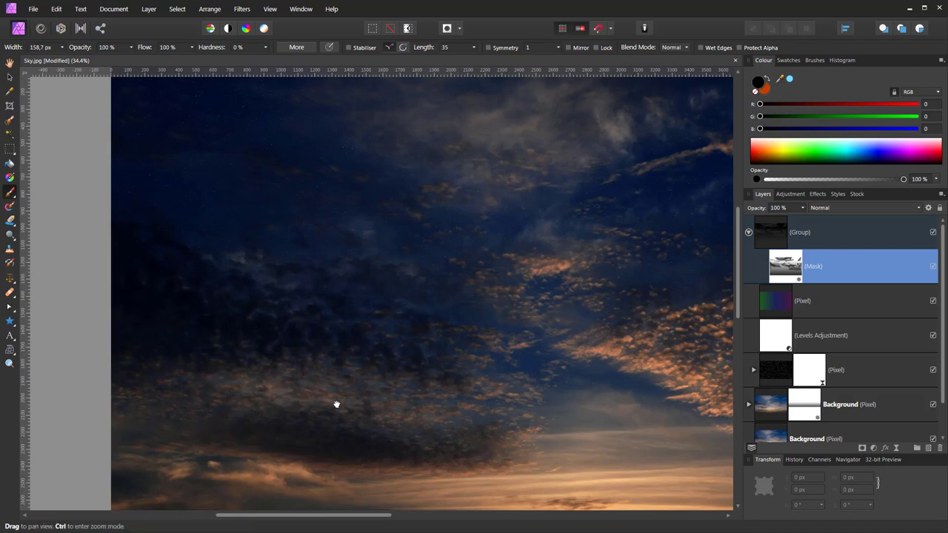
drag(334, 402, 186, 397)
drag(233, 331, 29, 281)
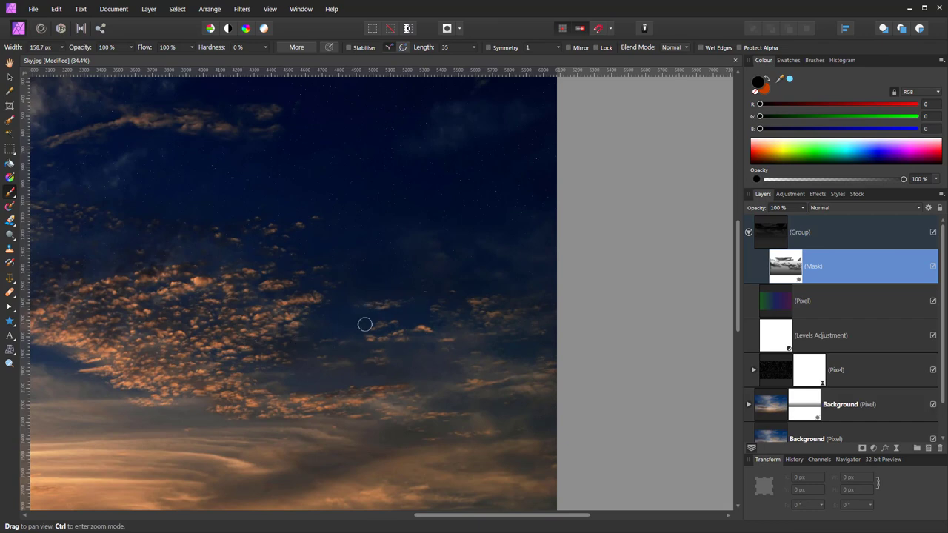
drag(173, 291, 254, 344)
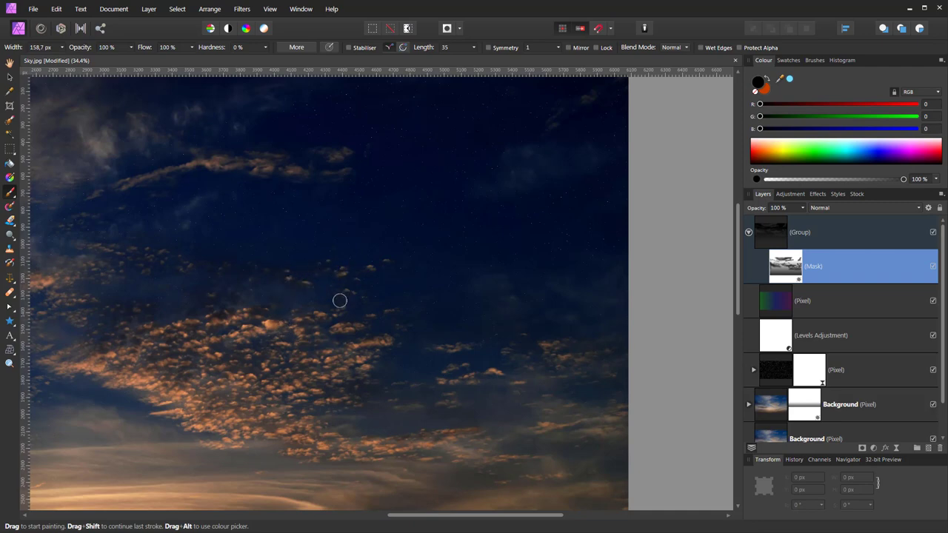
drag(318, 362, 265, 400)
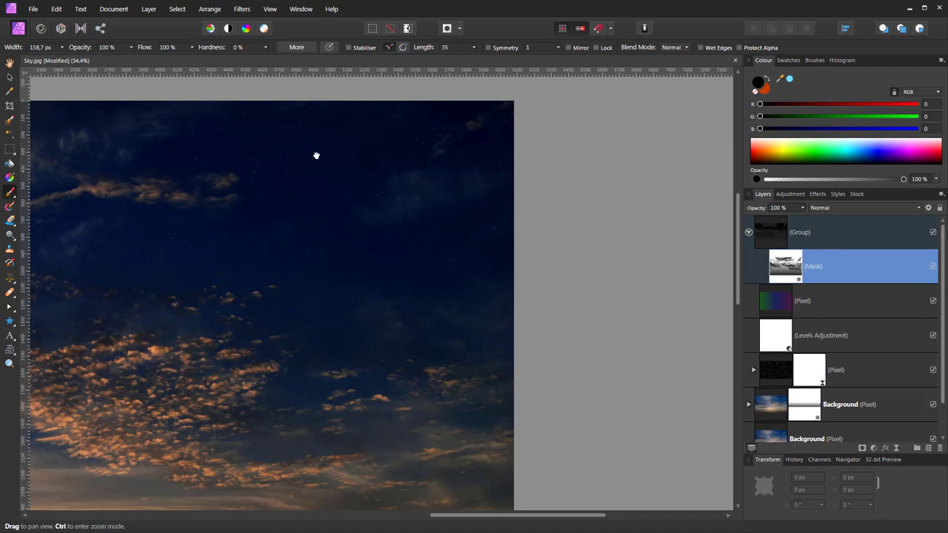
drag(315, 155, 310, 259)
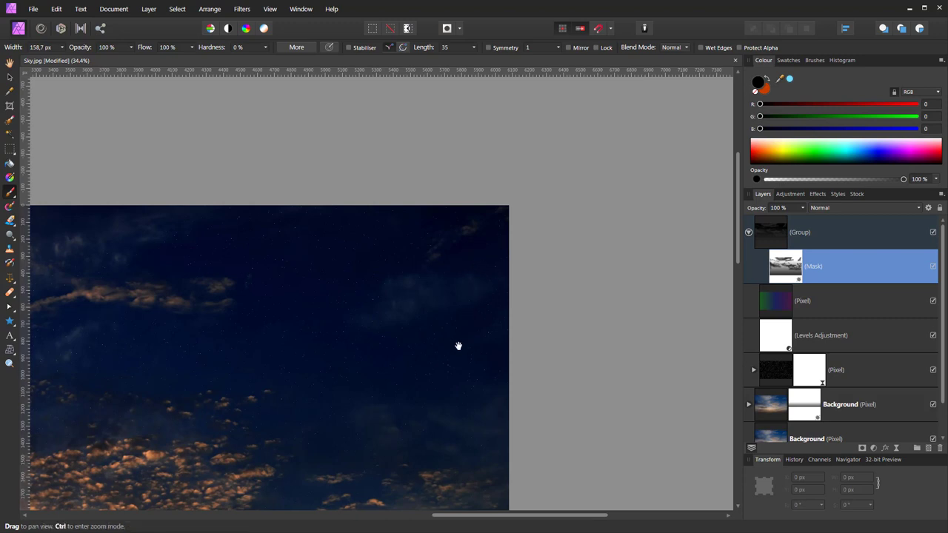
drag(457, 345, 448, 309)
drag(407, 334, 410, 326)
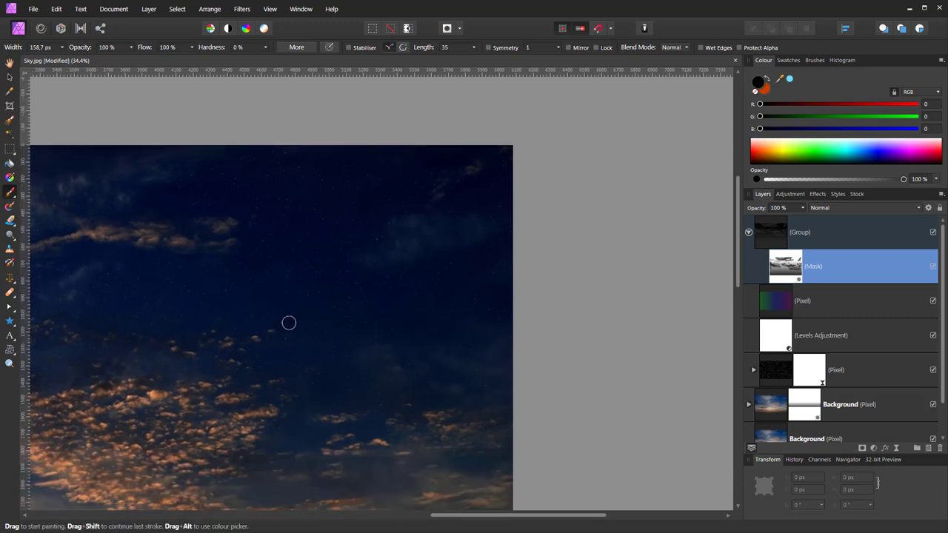
scroll(304, 398, up, 2)
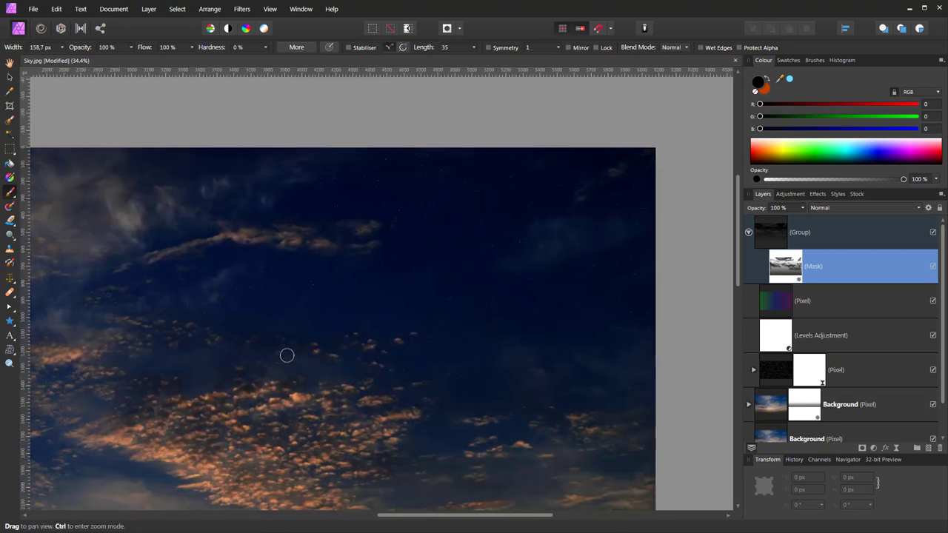
scroll(304, 374, up, 1)
scroll(216, 294, up, 1)
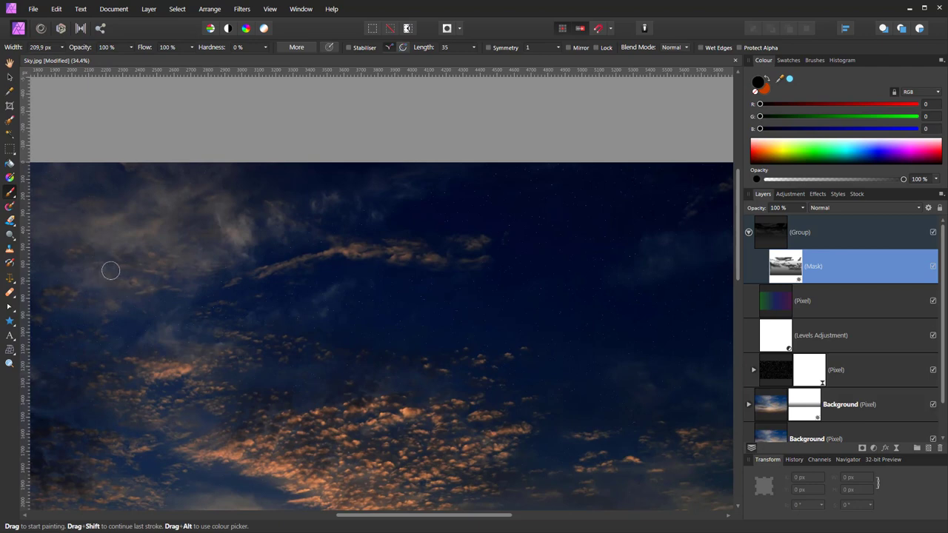
drag(152, 398, 306, 394)
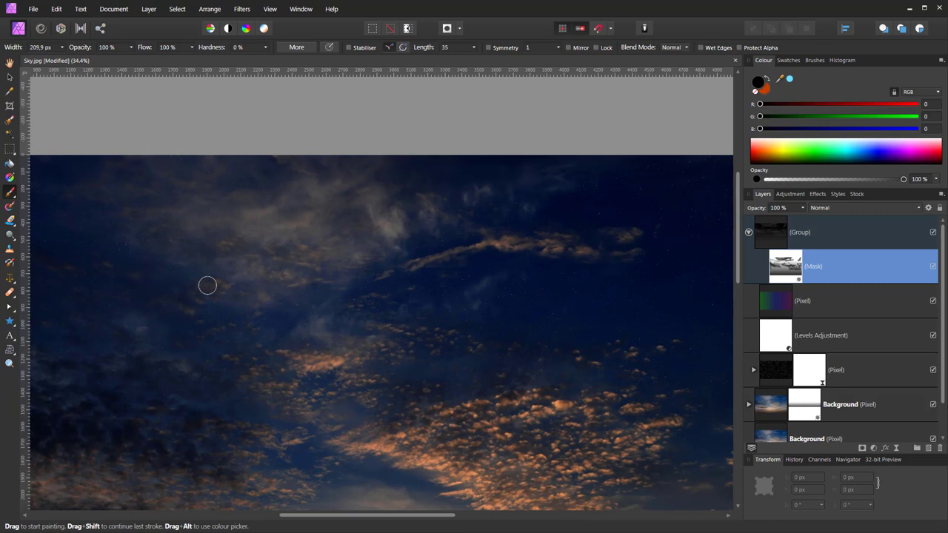
Fit the whole image in view and collapse the group in the Layers panel
key(ctrl+0)
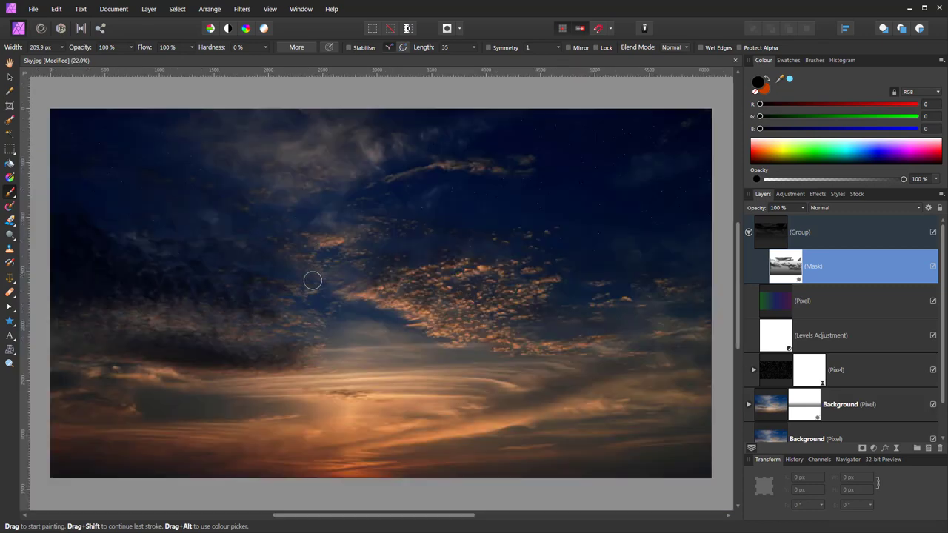
click(748, 232)
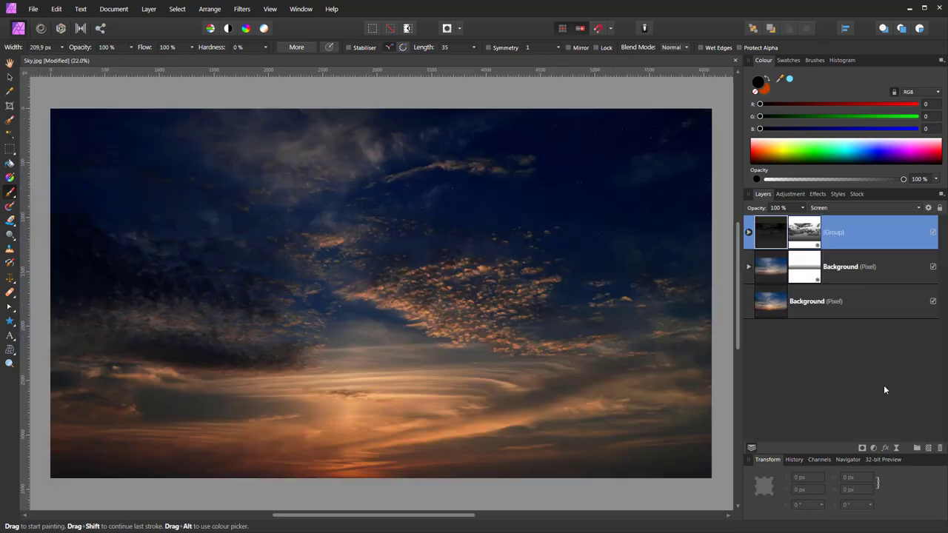